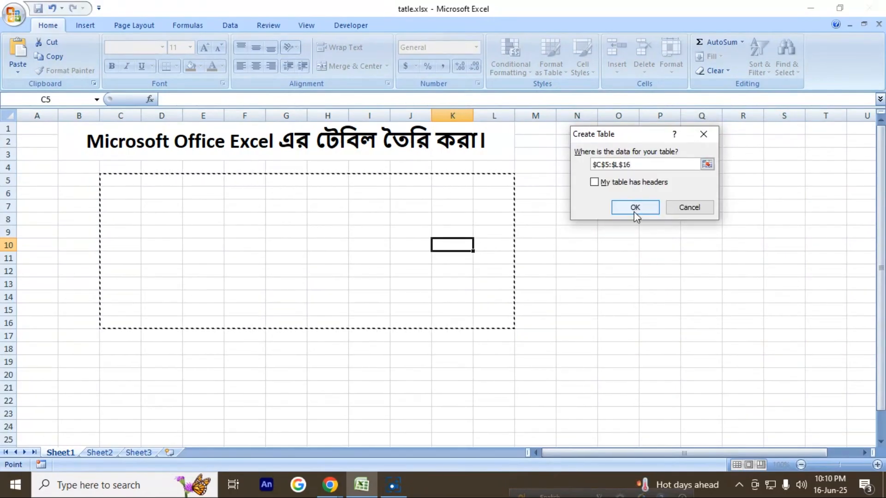
Step: Create a table from $C$5:$L$16 without existing headers, then switch its header row off and back on
left_click(635, 207)
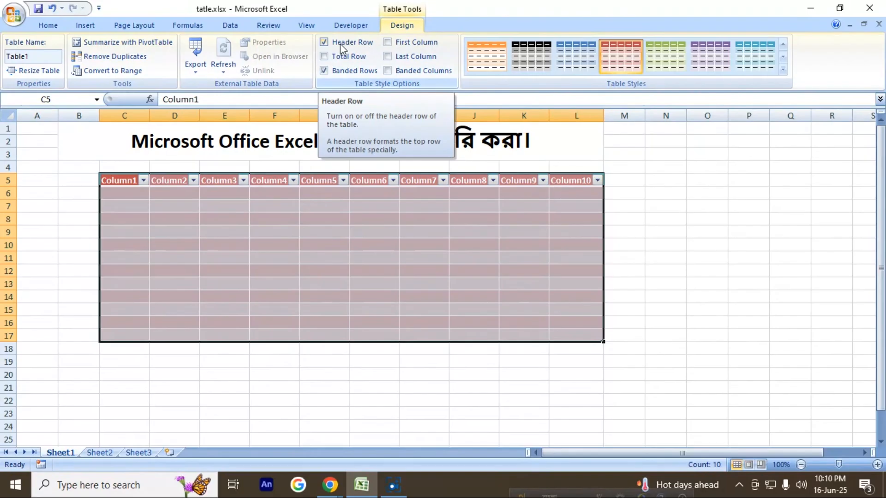
left_click(324, 43)
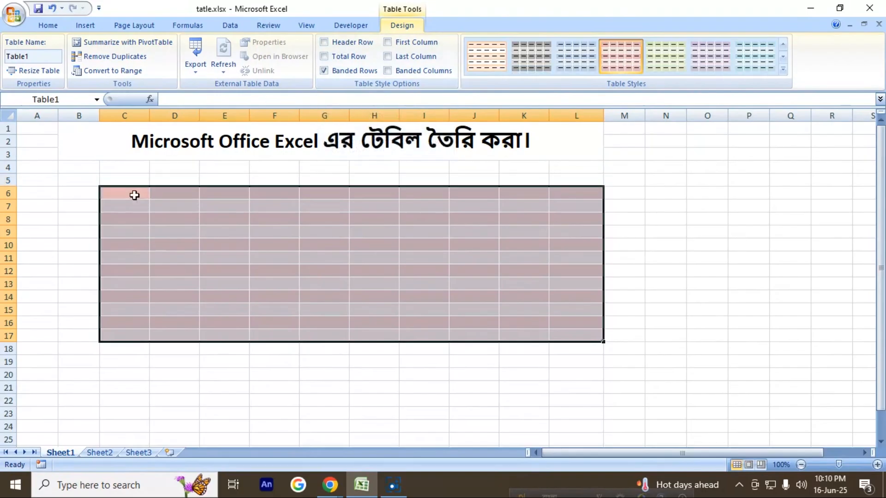
left_click(324, 42)
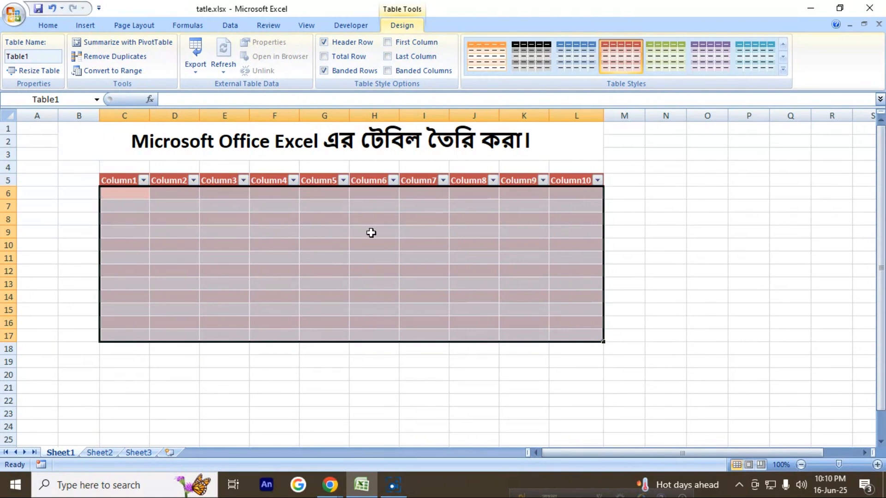
Step: Try the First Column, Last Column and Banded Columns style options on the table
left_click(388, 42)
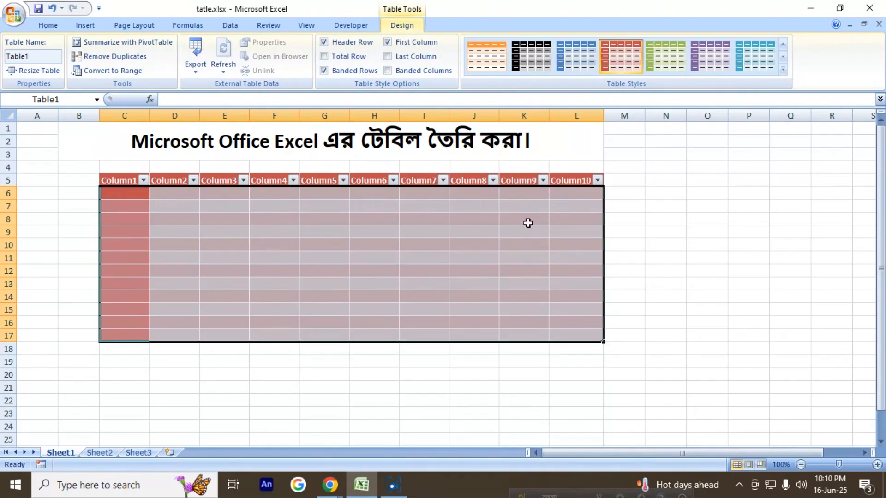
left_click(389, 42)
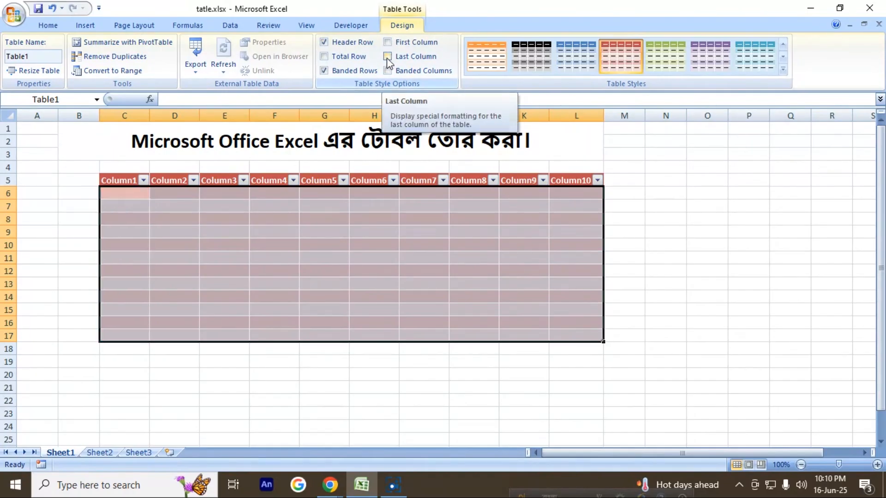
left_click(387, 56)
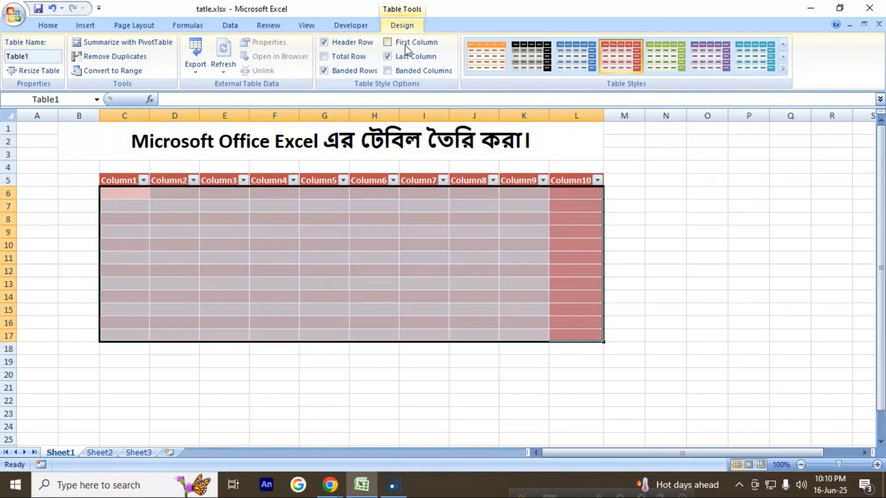
left_click(389, 70)
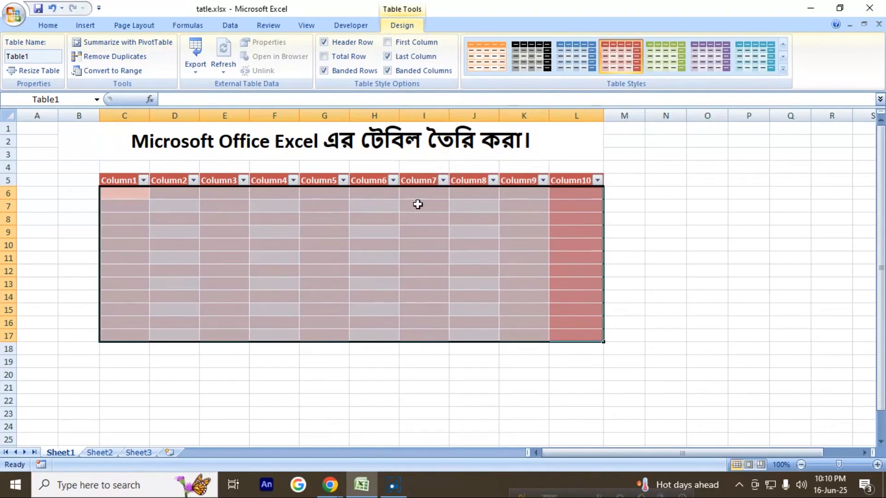
left_click(388, 70)
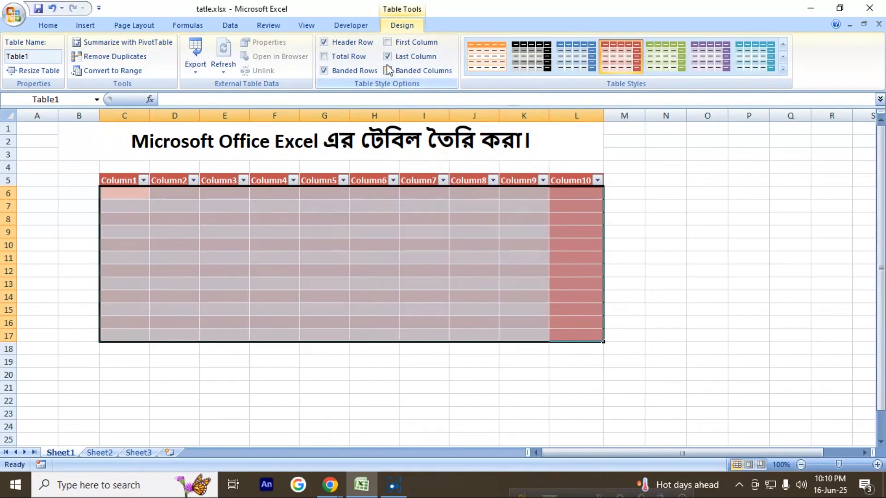
Step: Add a total row to the table and move the special column formatting from the last column to the first
left_click(324, 56)
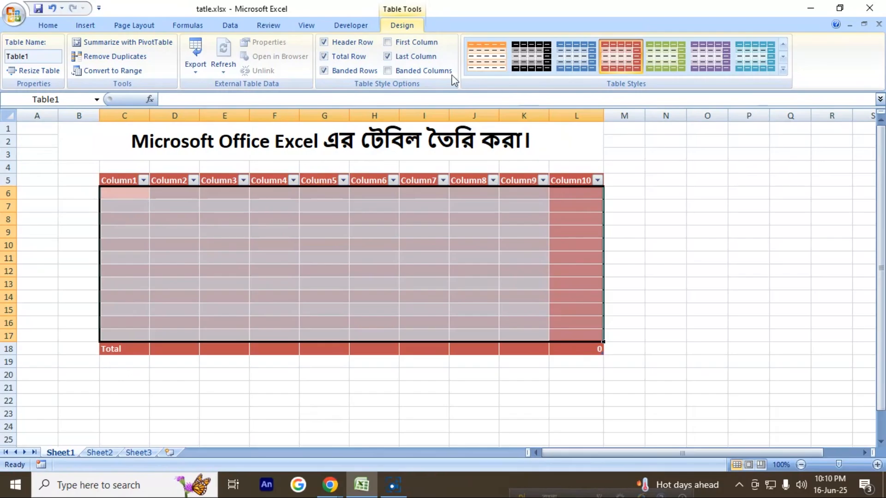
left_click(388, 57)
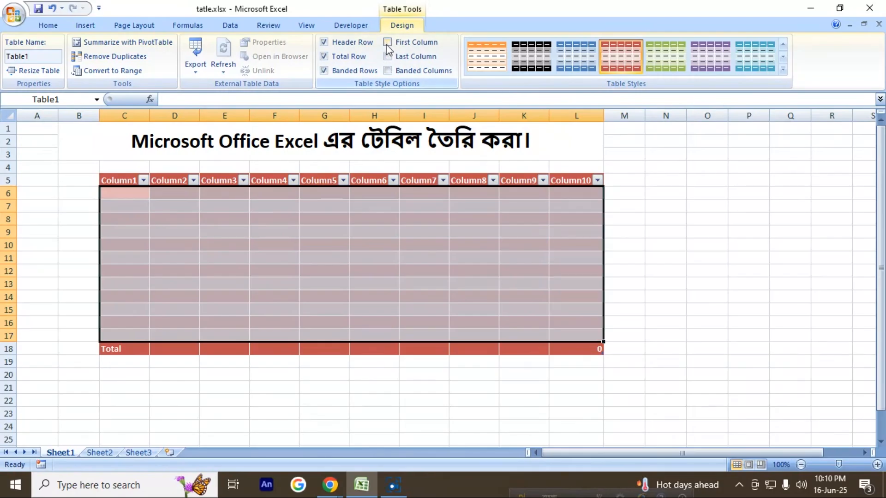
left_click(388, 43)
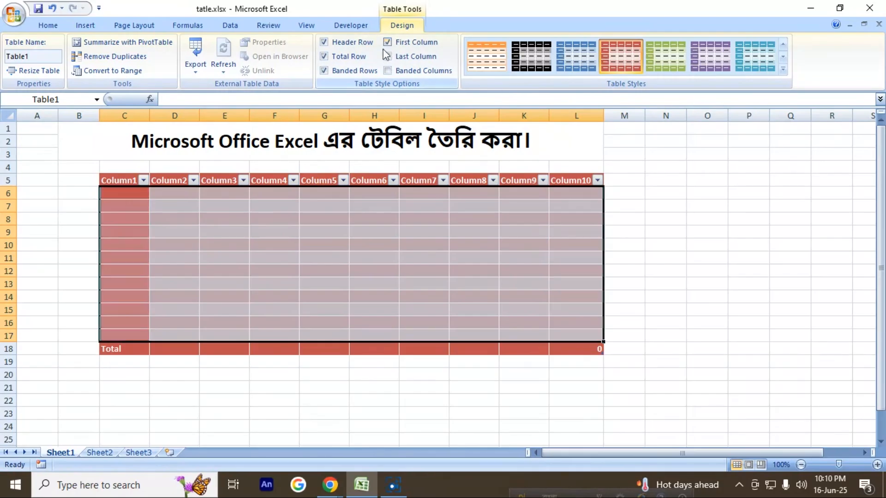
Step: Try the table with and without banded rows, leaving the row banding on
left_click(324, 70)
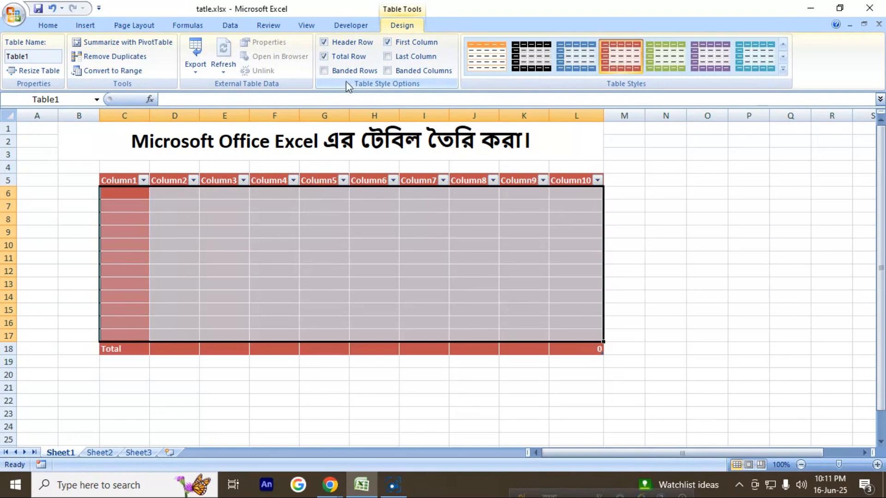
left_click(324, 71)
left_click(324, 70)
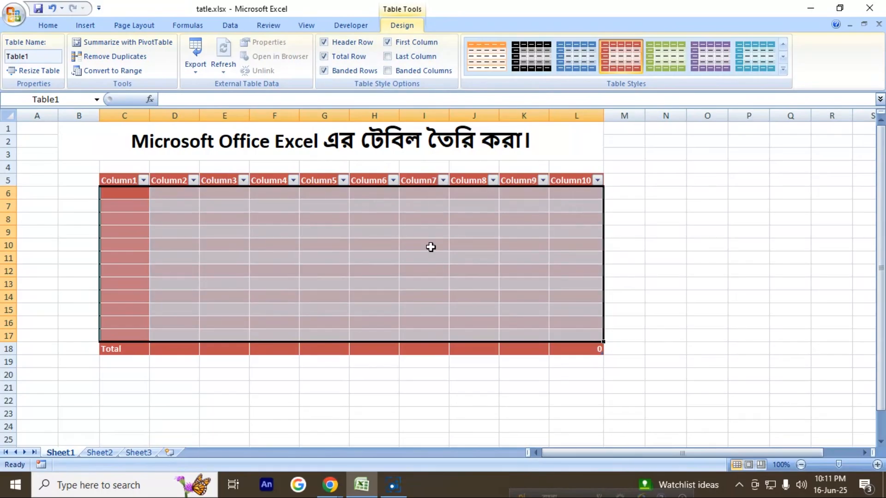
left_click(324, 71)
Step: Examine the sort and filter lists of the Column1, Column2 and Column3 headers
left_click(144, 181)
left_click(196, 180)
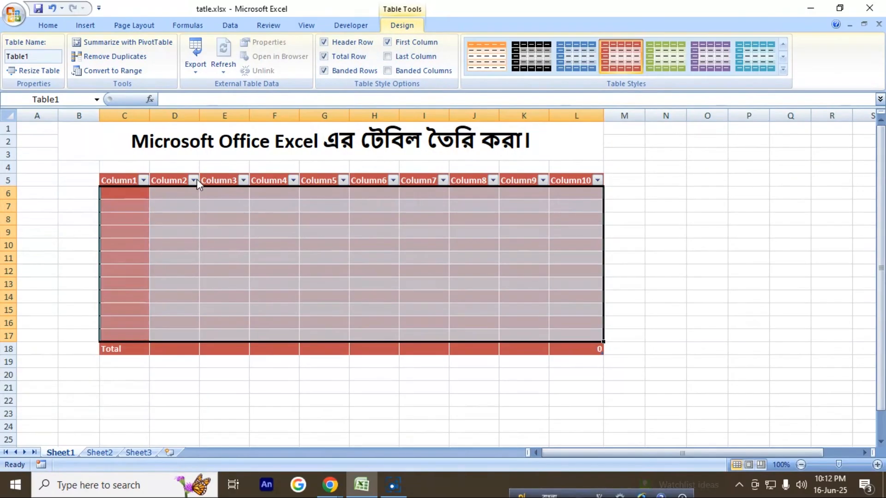
left_click(240, 179)
left_click(243, 180)
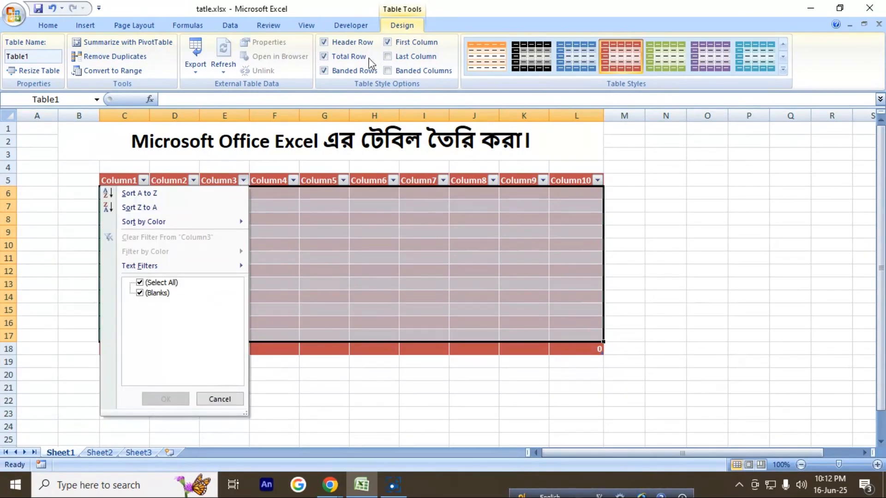
left_click(222, 25)
left_click(224, 244)
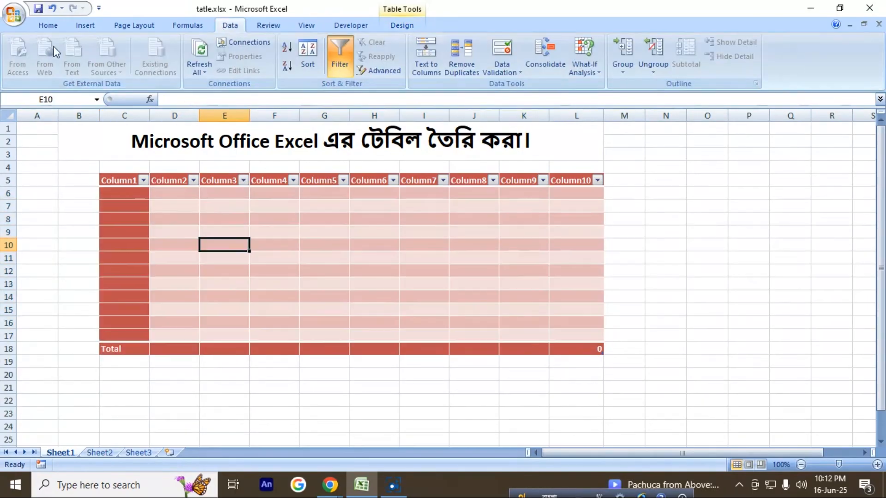
left_click(49, 26)
left_click(144, 180)
left_click(194, 180)
left_click(194, 180)
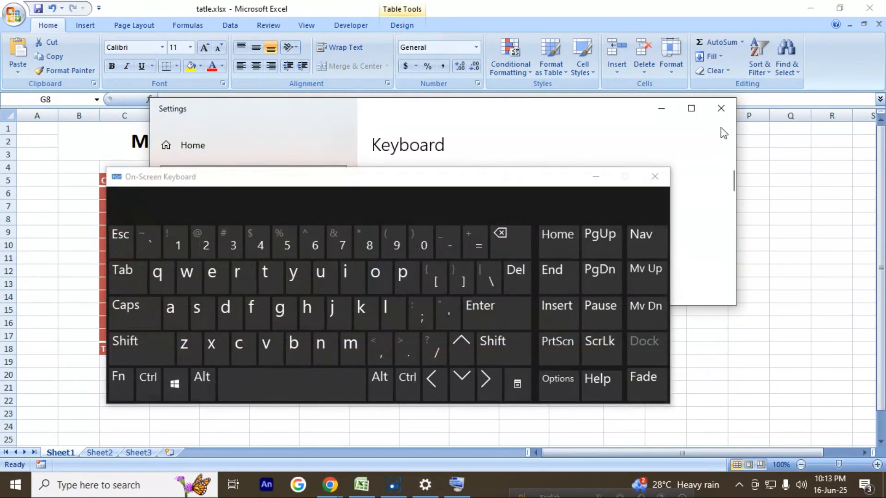
Step: Close the Settings window, move the On-Screen Keyboard away from the table's first columns, and show the header filter arrows
left_click(720, 109)
left_click_drag(450, 186, 795, 194)
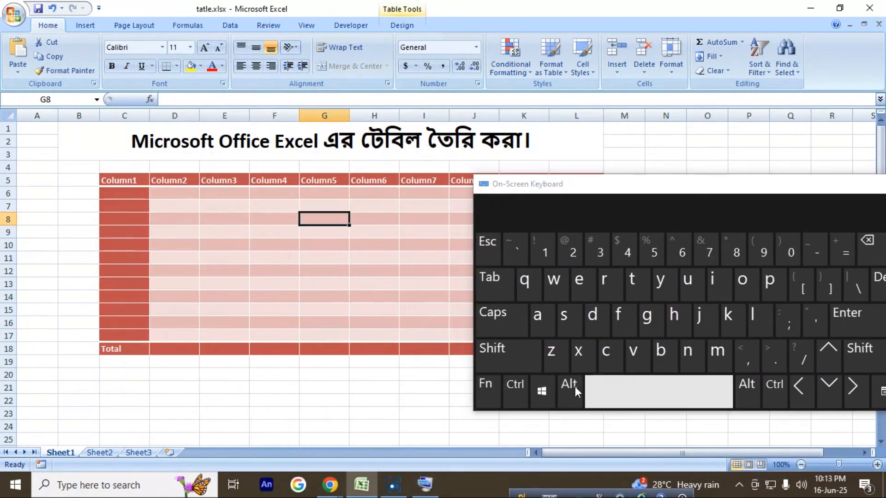
left_click(523, 397)
left_click(507, 355)
left_click(752, 316)
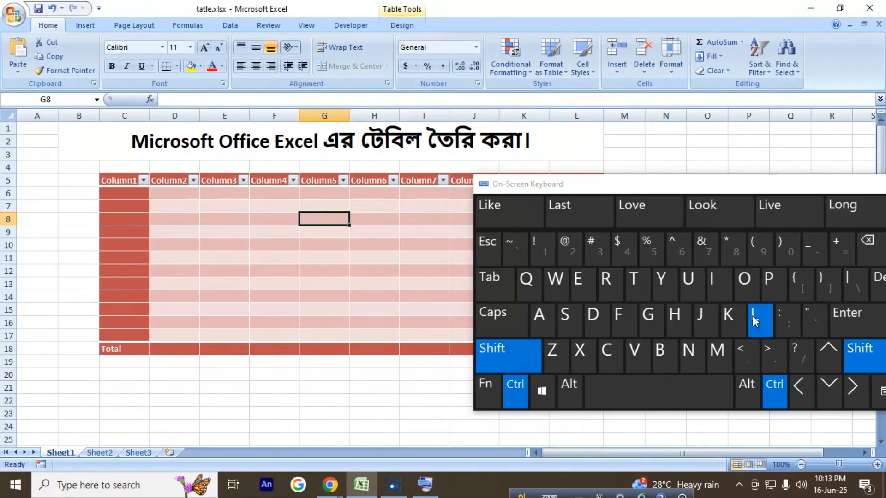
Step: Hide the filter arrows in the table headers and put the On-Screen Keyboard out of view
left_click(512, 391)
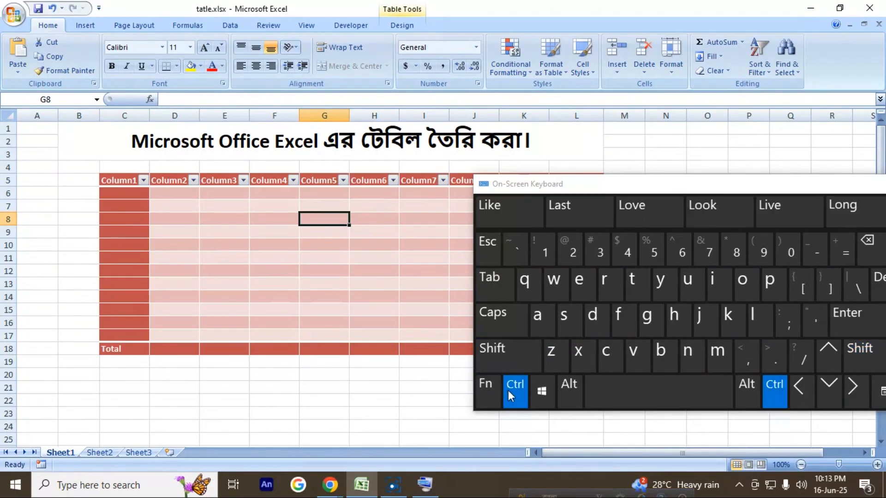
left_click(500, 365)
left_click(757, 314)
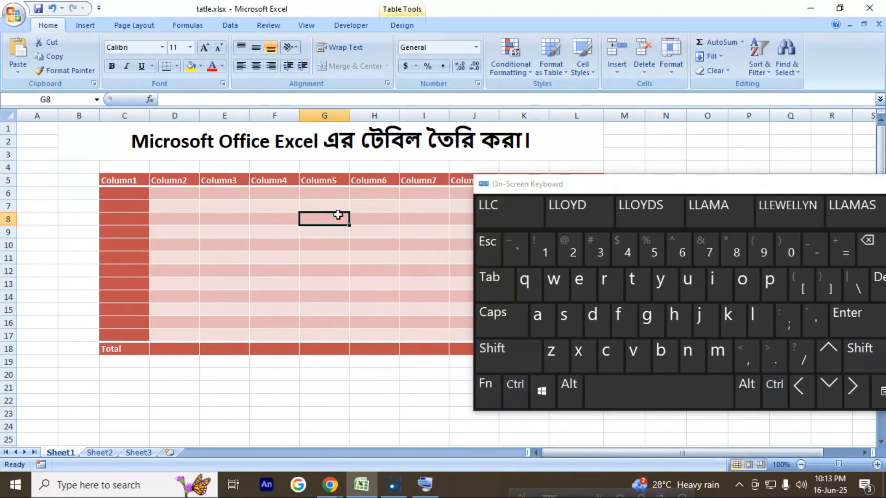
left_click_drag(533, 184, 506, 244)
left_click(597, 217)
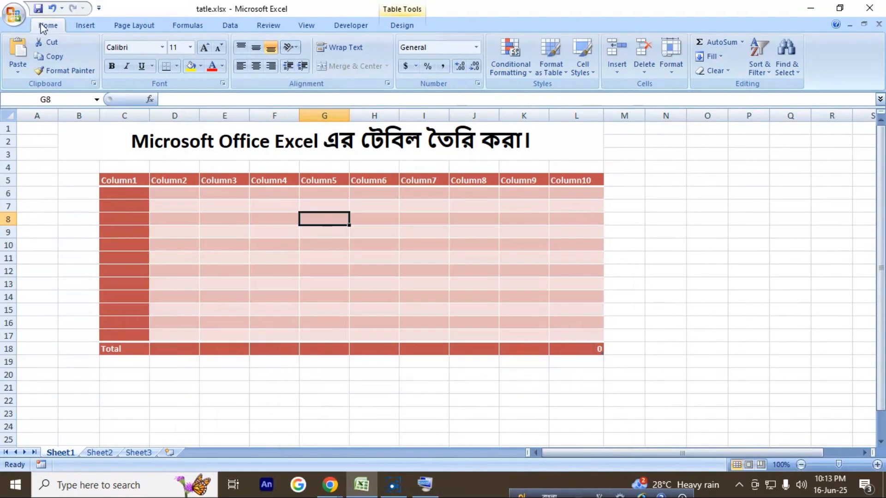
Step: Turn the table's header filter arrows on and off again
left_click(229, 26)
left_click(344, 43)
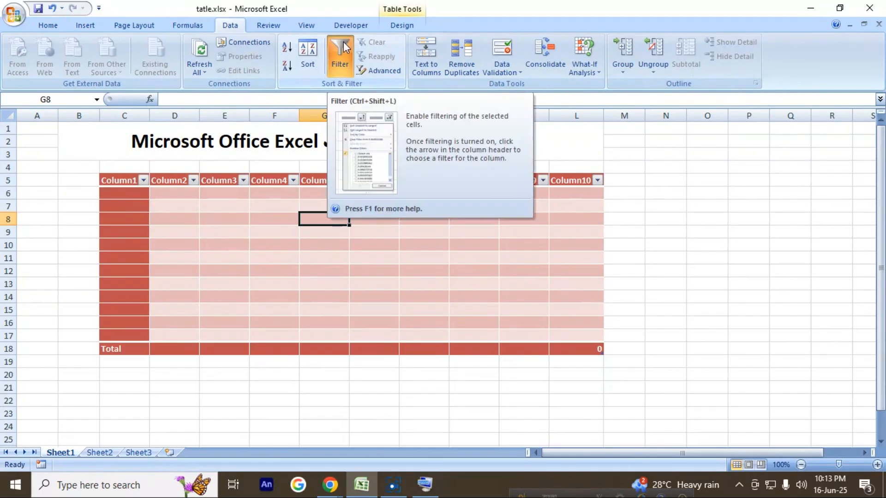
key("ctrl+shift+l")
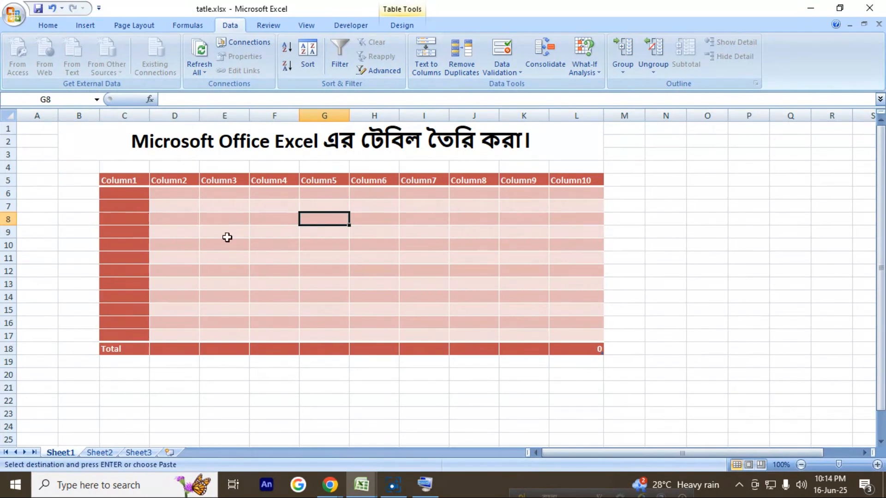
left_click(227, 236)
double_click(128, 191)
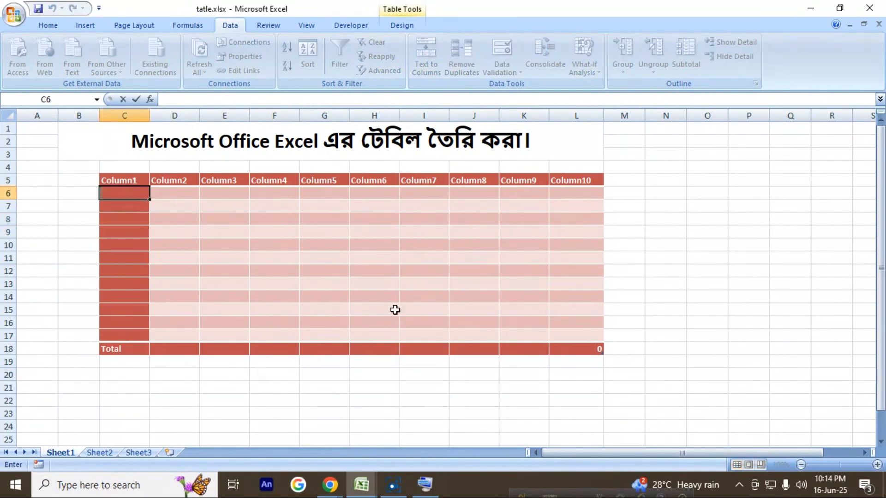
left_click(427, 284)
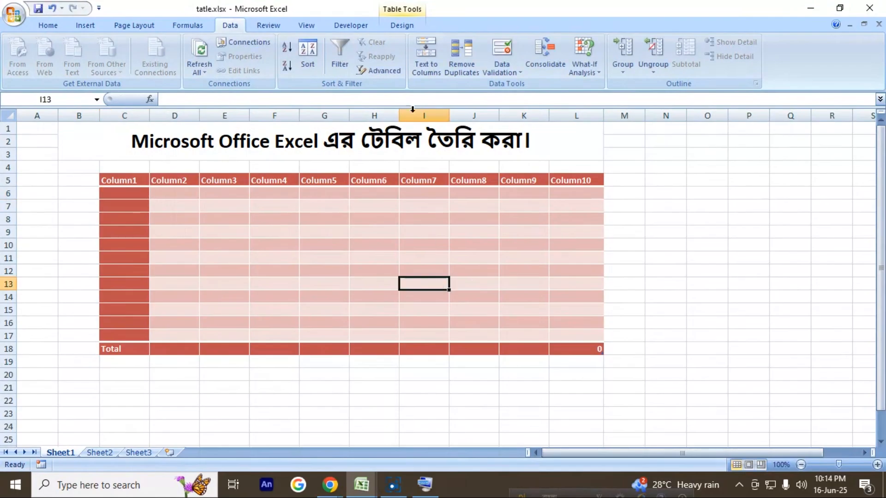
Step: Remove the special formatting from the table's first column and apply it to the last column
left_click(403, 26)
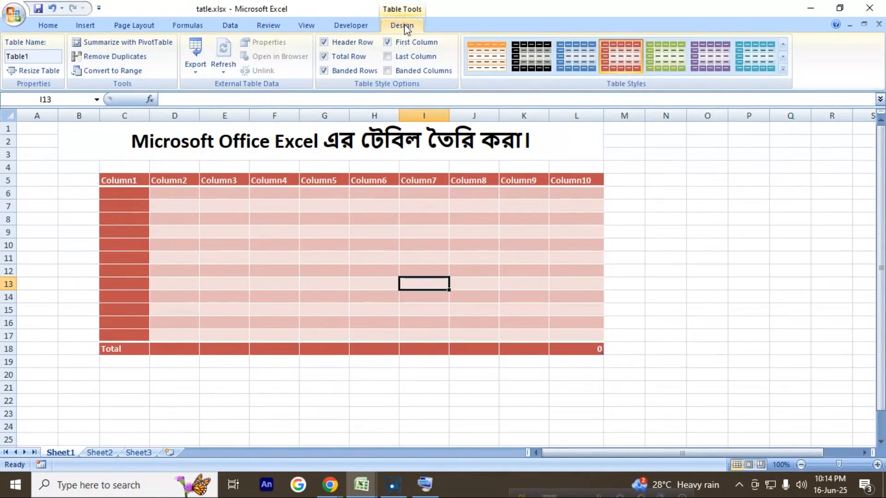
left_click(388, 42)
left_click(388, 56)
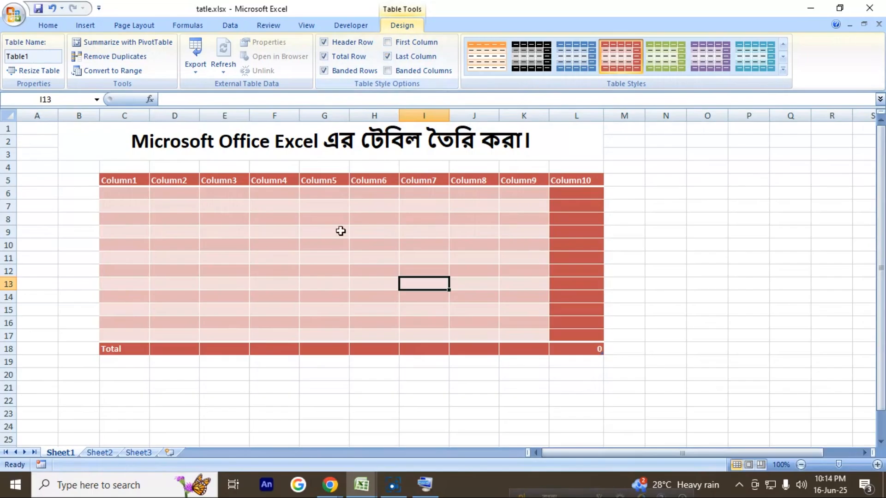
Step: Rename the first five column headers Kushtia, Pabla, Dhaka, Gazipur and Dinajpur, with centred text
left_click(113, 180)
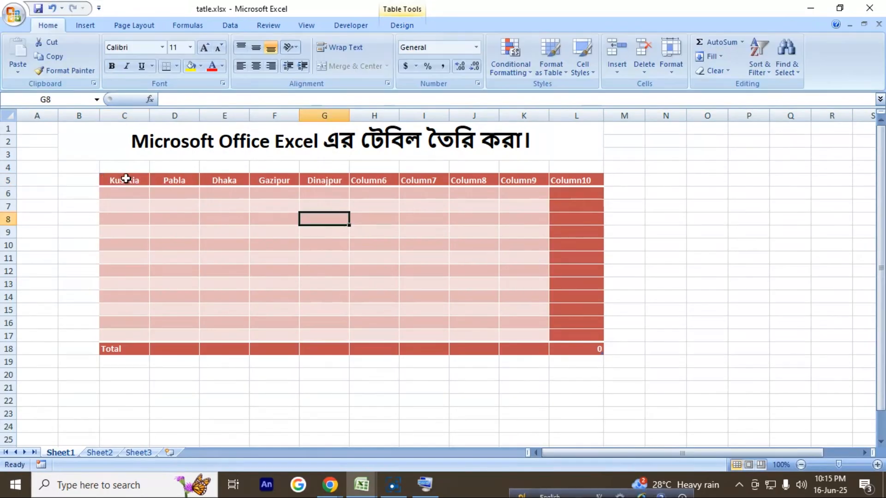
left_click(125, 178)
left_click(170, 180)
left_click(212, 180)
left_click(265, 180)
left_click(352, 183)
left_click(410, 244)
Step: Delete the unused table columns Column6 through Column10
left_click_drag(377, 184, 564, 346)
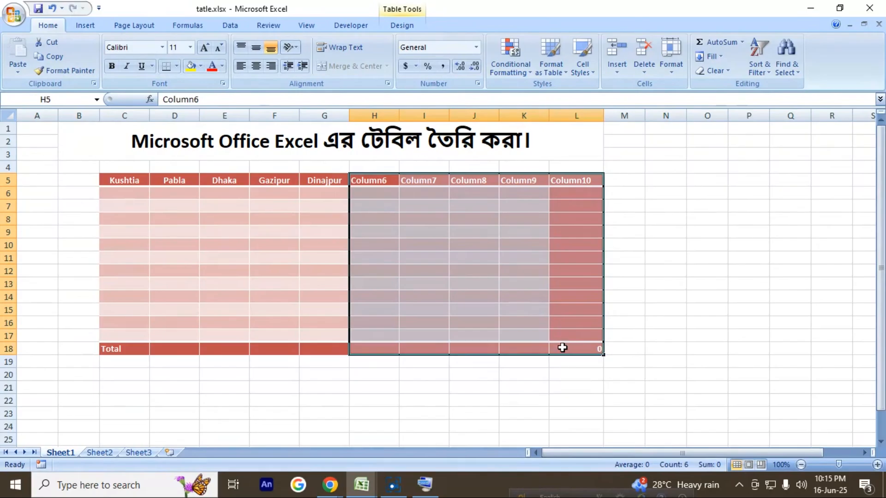
right_click(388, 183)
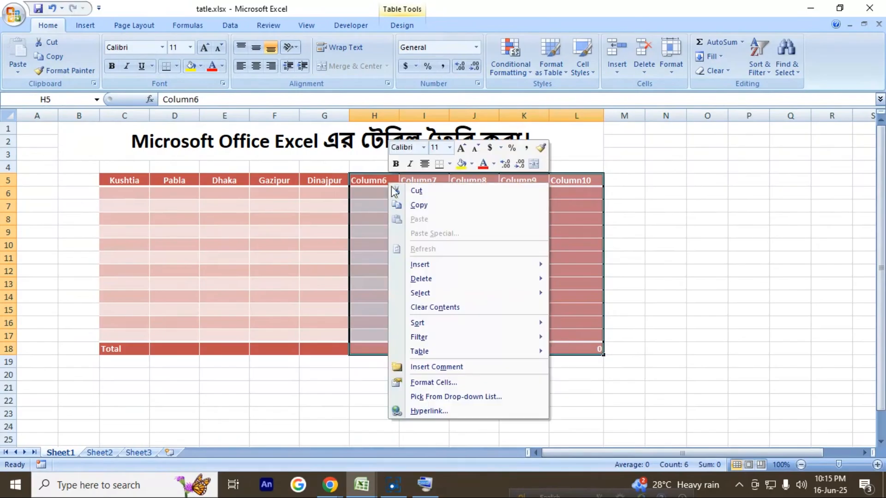
mouse_move(464, 278)
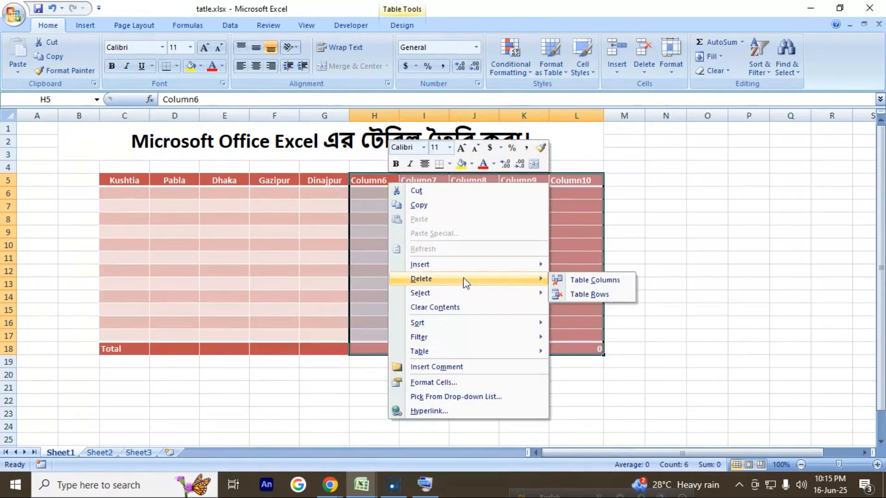
left_click(571, 280)
left_click(567, 294)
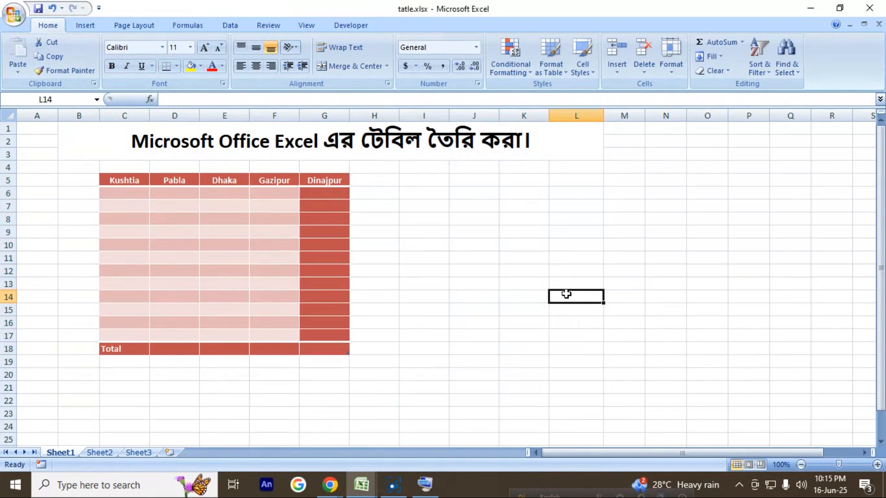
Step: Insert a new table column immediately before the Dinajpur column
left_click_drag(335, 182, 333, 269)
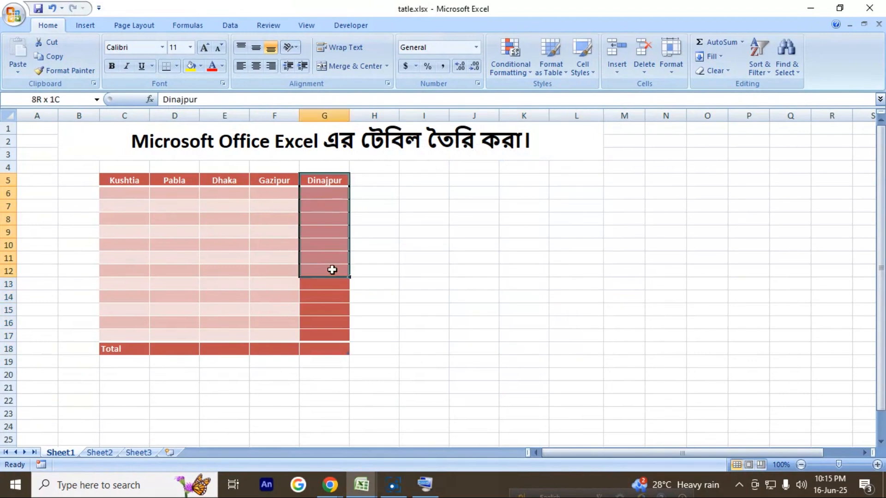
left_click(326, 321)
left_click_drag(336, 180, 319, 346)
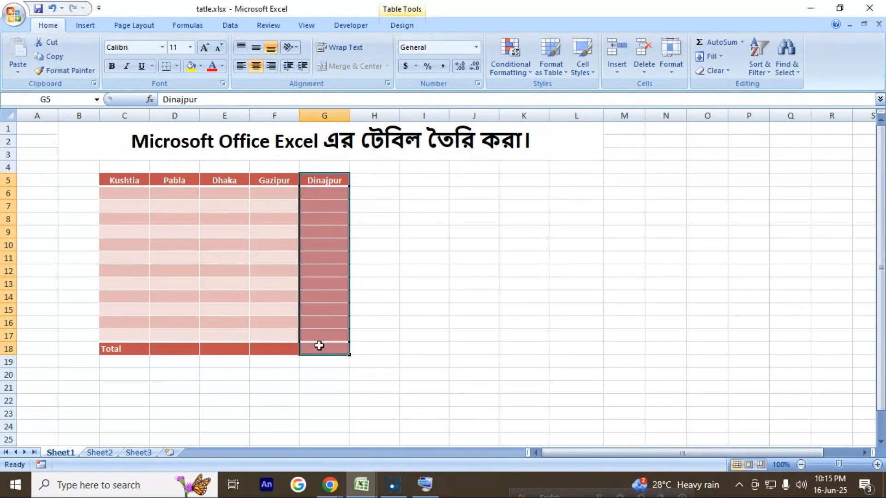
right_click(327, 179)
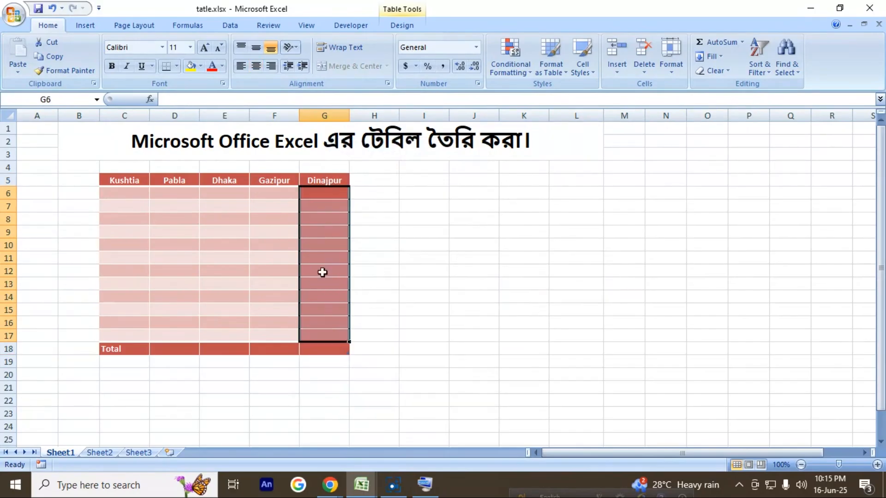
left_click(322, 273)
left_click_drag(327, 179, 316, 343)
right_click(328, 179)
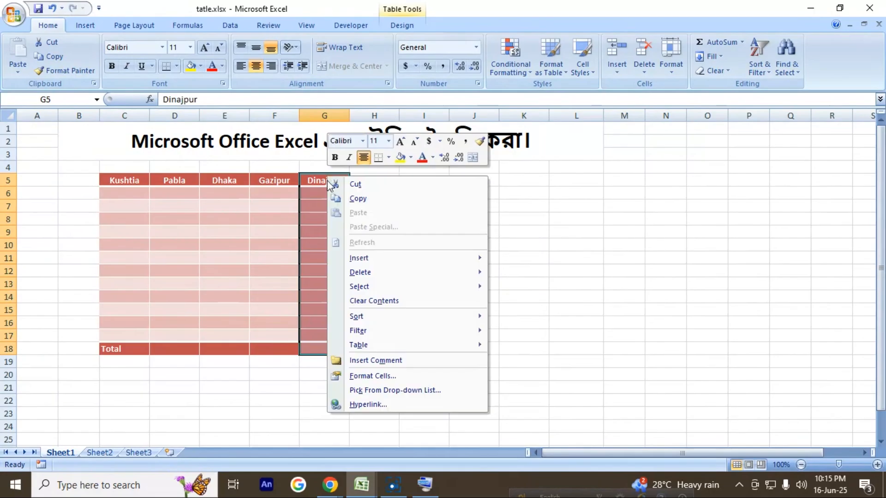
mouse_move(364, 258)
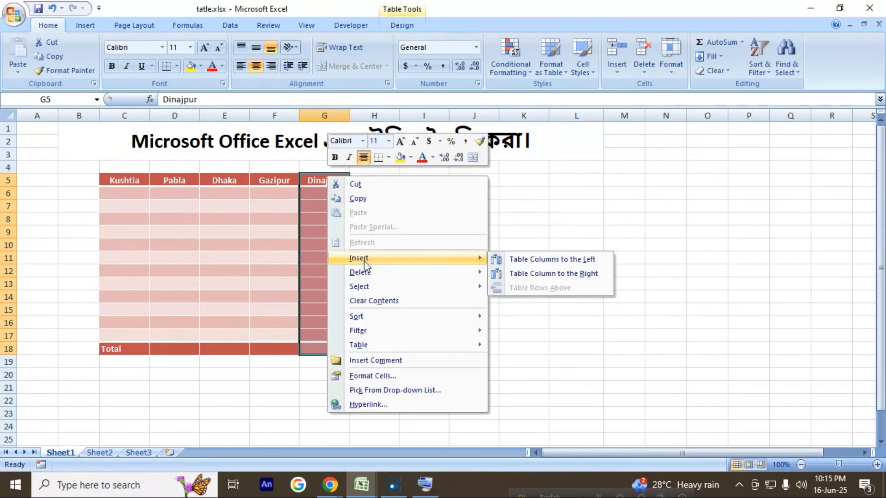
left_click(562, 260)
left_click(518, 263)
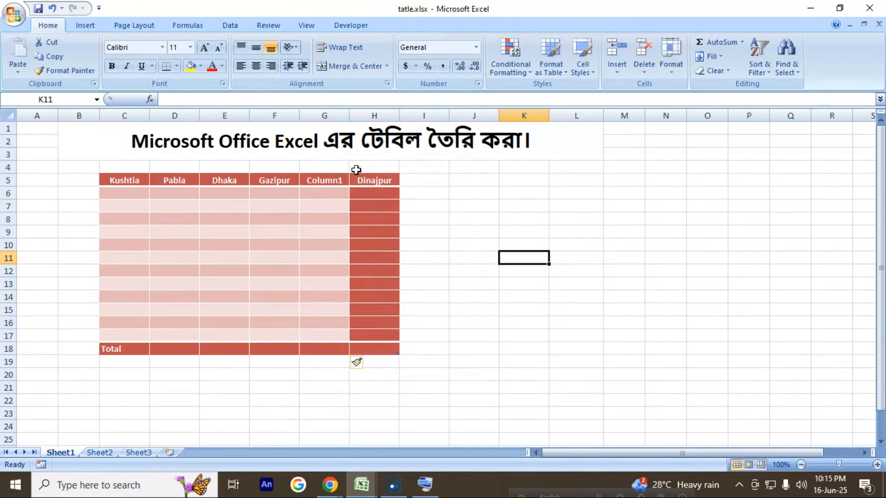
Step: Move the Dinajpur header into the new column and rename the table's last column Taka
left_click(376, 179)
double_click(394, 180)
left_click_drag(394, 180, 351, 178)
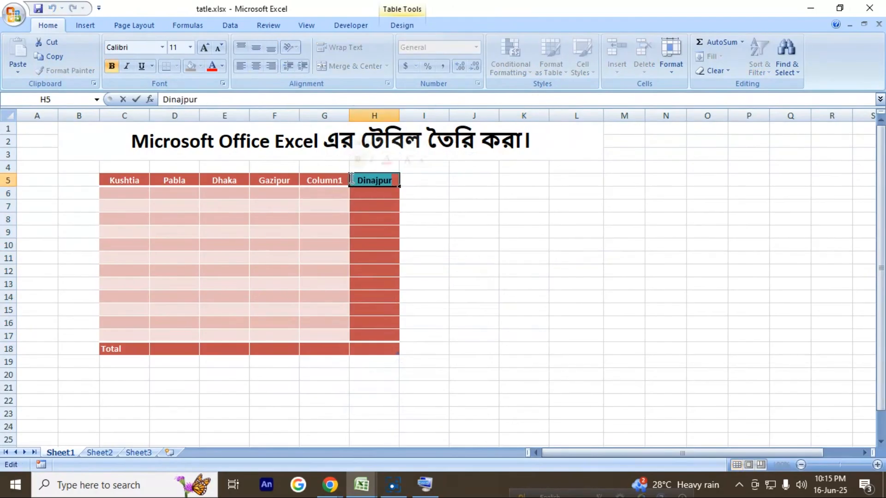
key("BackSpace")
left_click(323, 181)
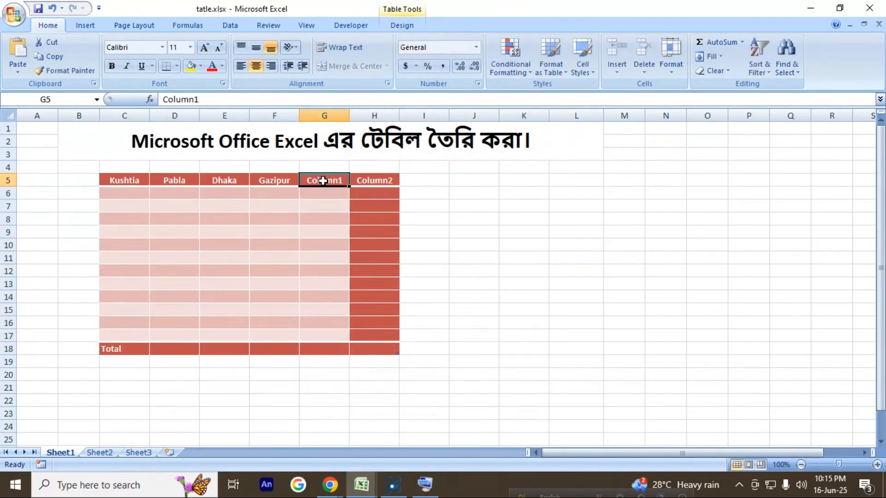
key("ctrl+v")
left_click(376, 181)
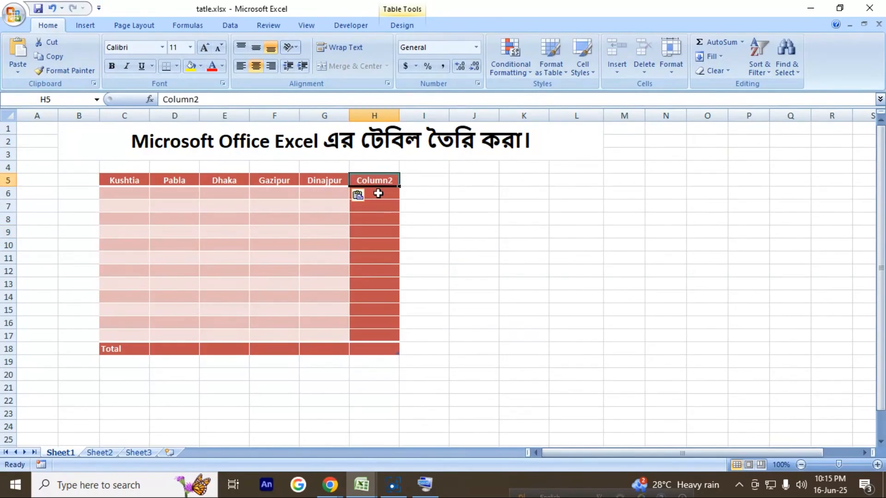
type("Taka")
left_click(475, 244)
Step: Insert three new table columns before the Kushtia column
left_click_drag(130, 181, 374, 181)
left_click(144, 215)
left_click_drag(130, 186, 121, 353)
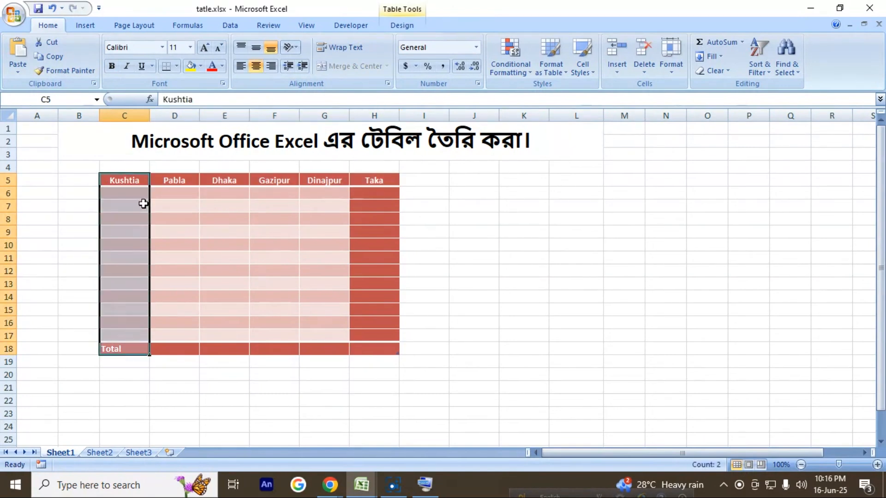
right_click(128, 176)
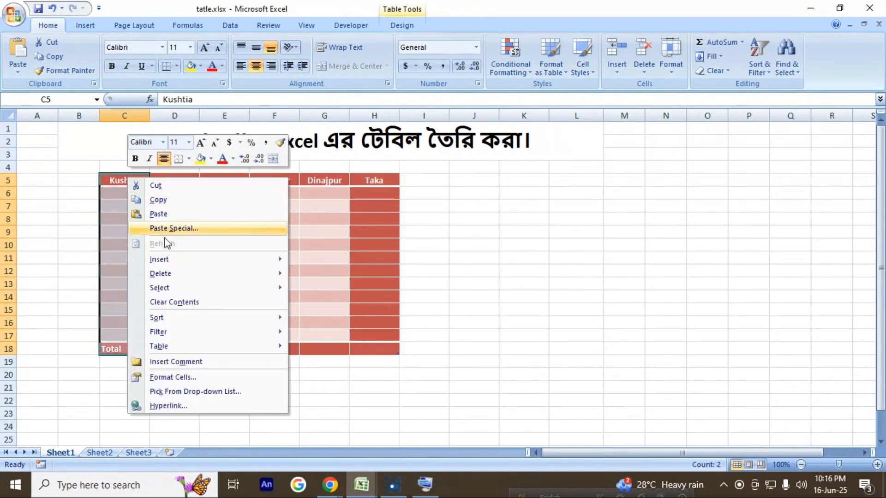
mouse_move(171, 258)
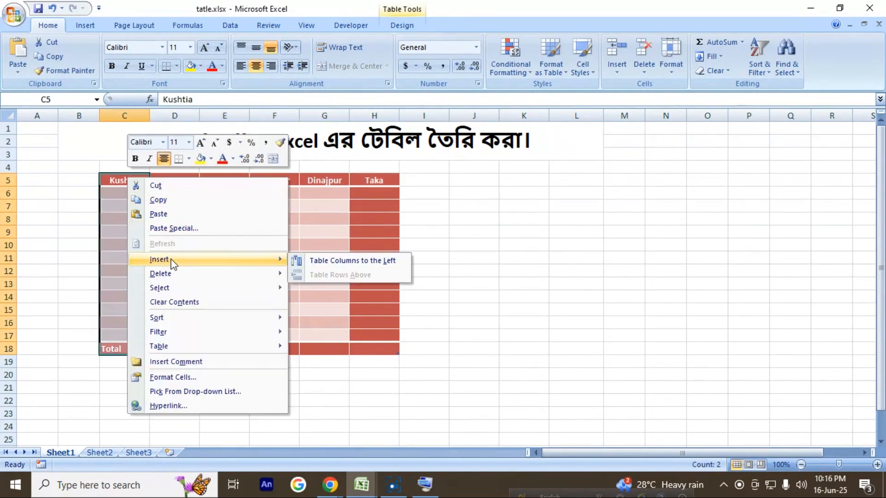
left_click(321, 261)
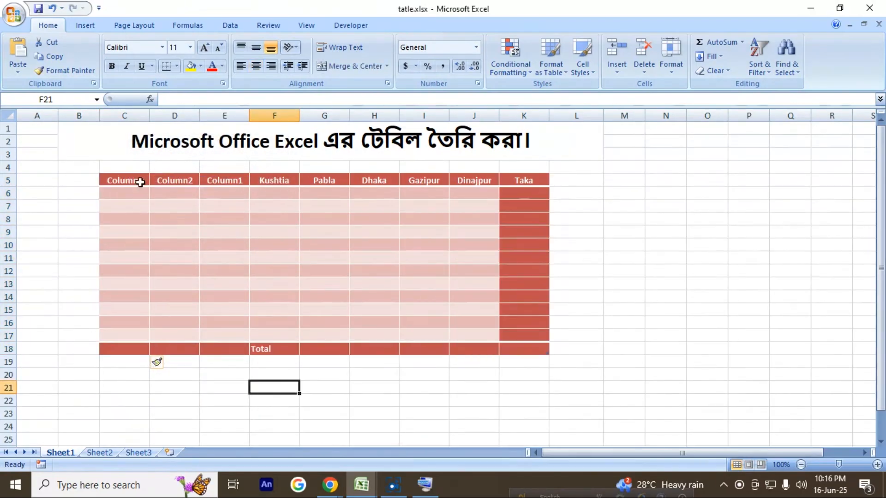
Step: Paste the headers SL No, Date and Products Name over the three new columns and fit column E to its header text
left_click_drag(140, 182, 242, 183)
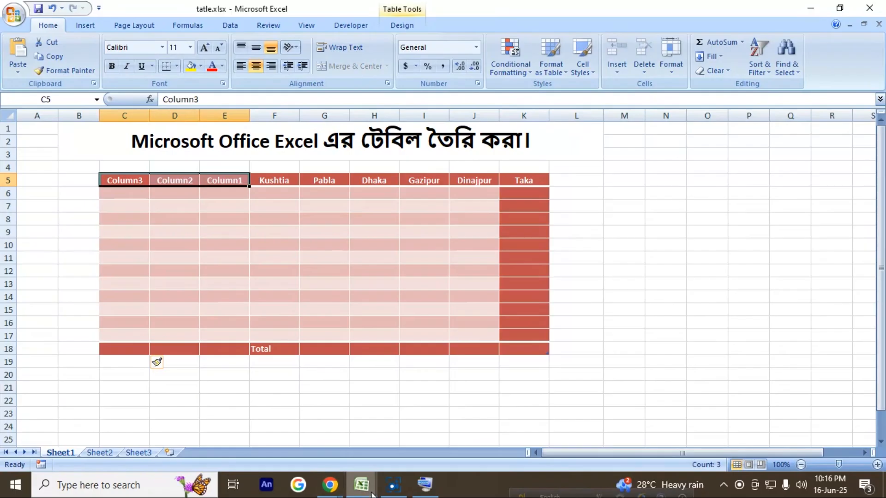
key("ctrl+v")
left_click(323, 296)
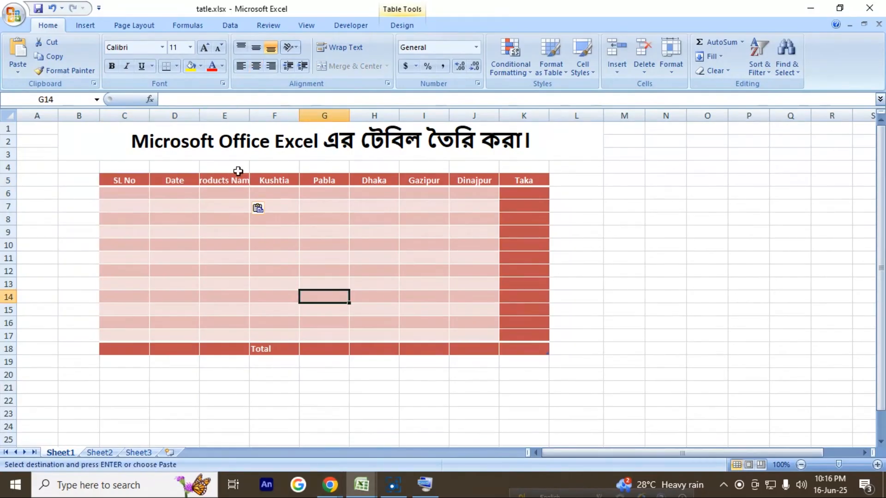
left_click(247, 167)
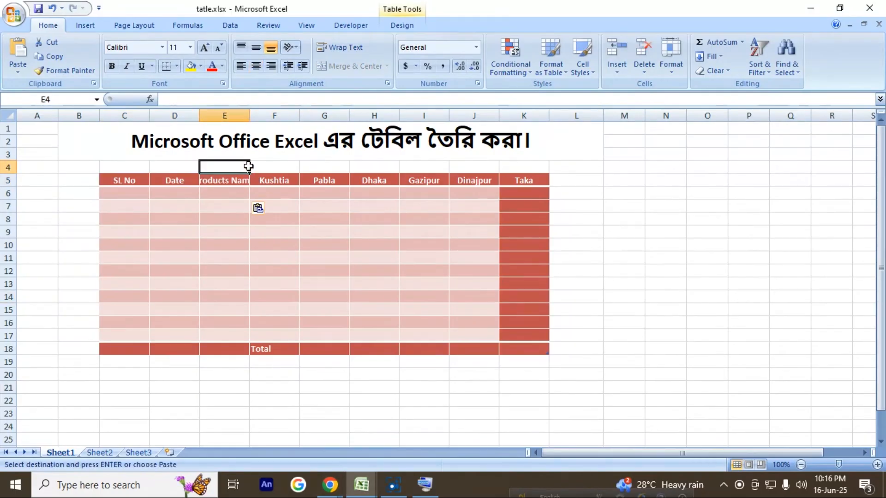
double_click(249, 122)
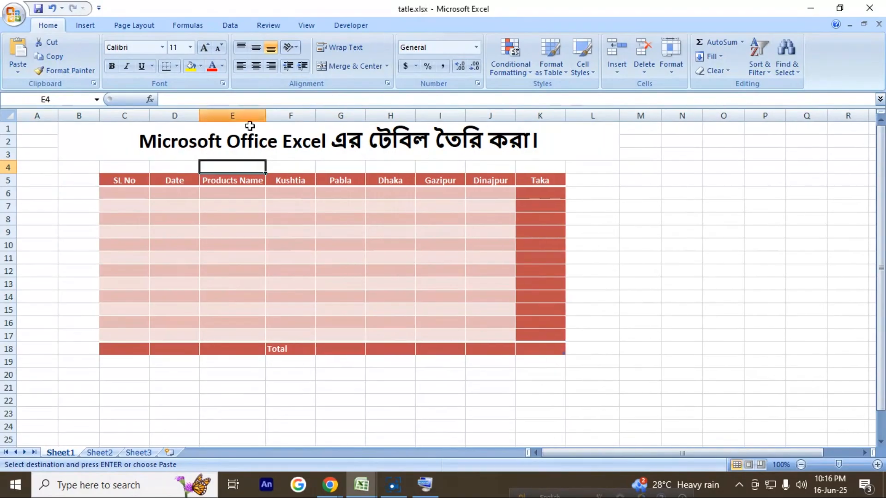
left_click(257, 247)
Step: Fill the SL No column with centred serial numbers 1 to 12 in C6:C17
left_click(137, 180)
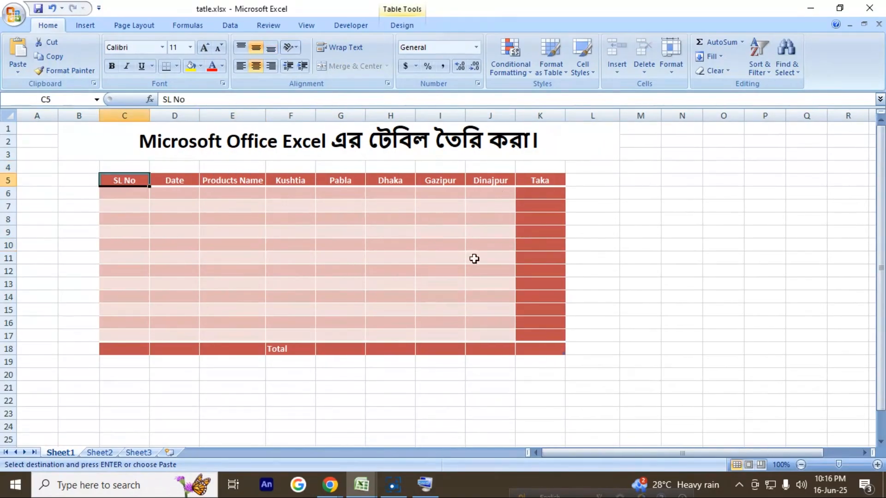
left_click(135, 197)
type("1")
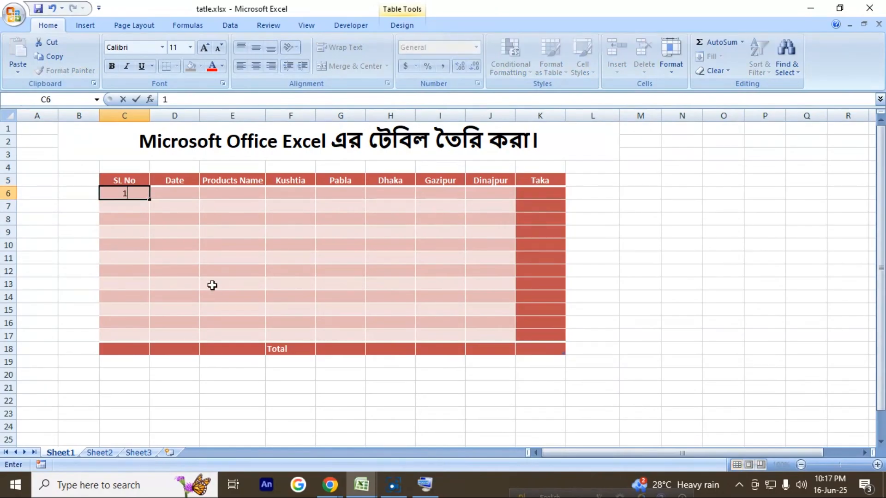
key("Return")
type("2")
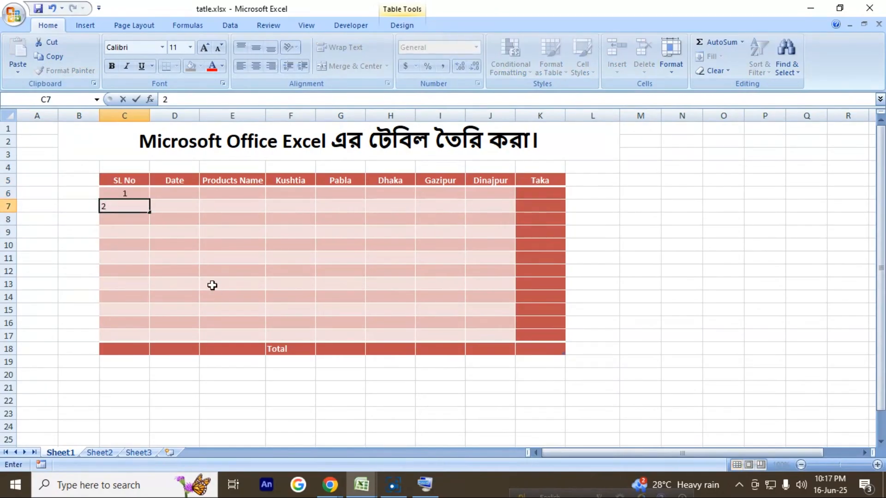
left_click(185, 284)
left_click_drag(133, 194, 134, 336)
left_click(258, 68)
left_click_drag(149, 342, 142, 344)
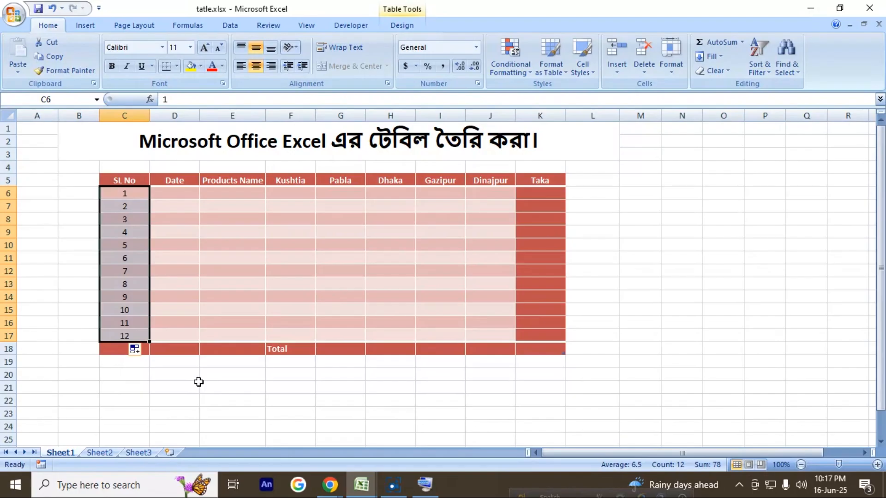
Step: Paste the copied dates, product names and district figures into the table starting at cell D6
left_click(163, 197)
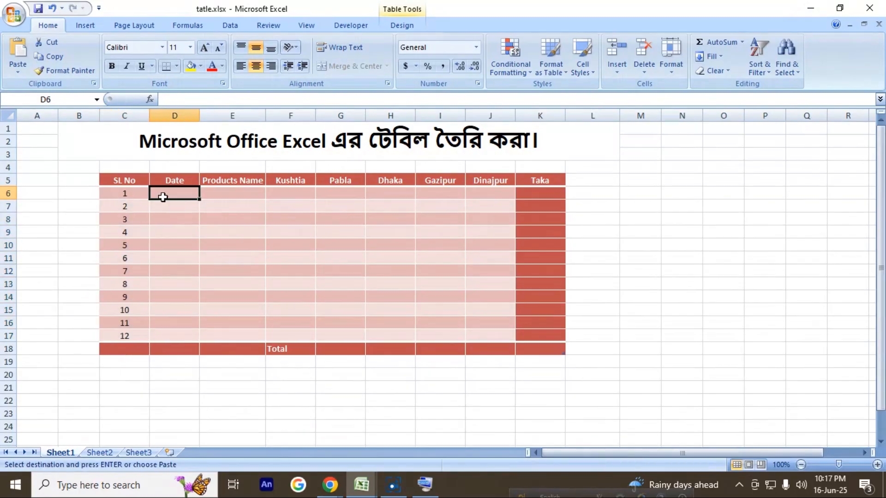
key("ctrl+v")
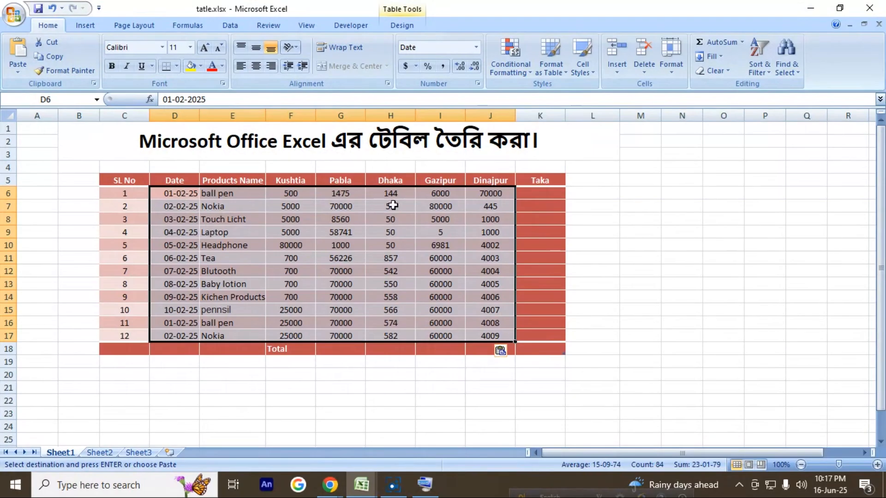
left_click(189, 259)
Step: Add an empty row to the table between serial number 12 and the Total row
left_click(121, 337)
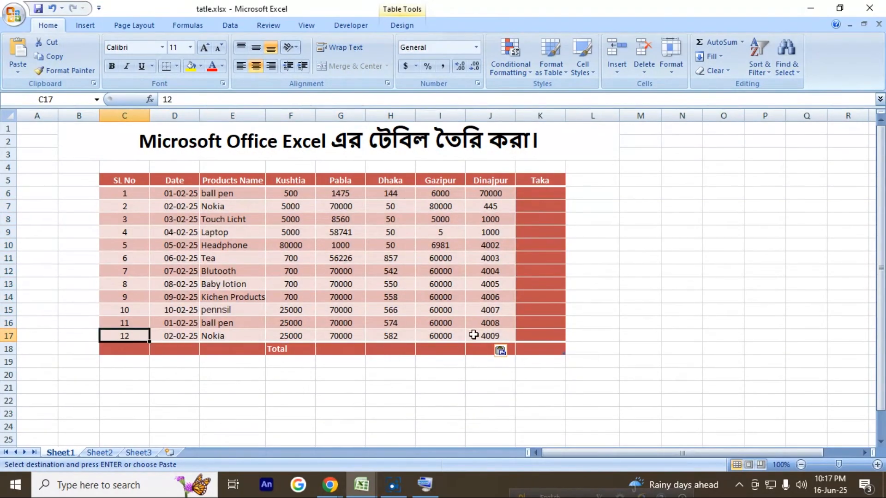
left_click(503, 335)
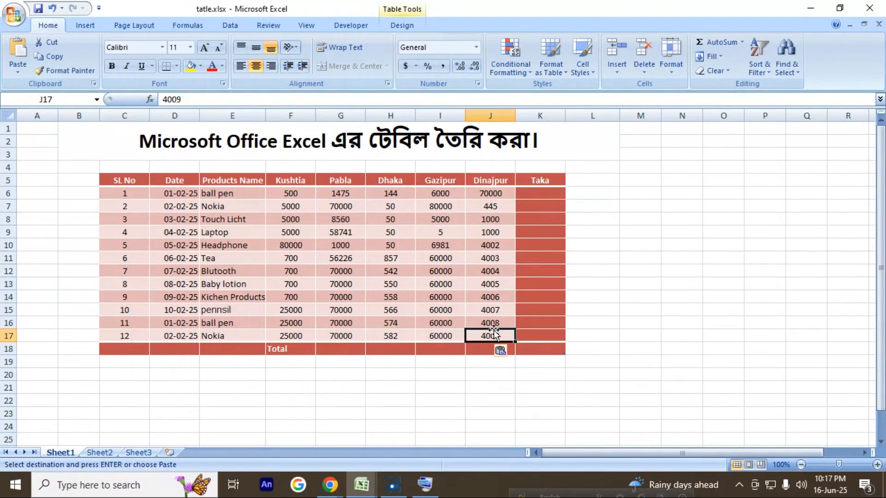
key("Tab")
key("Tab")
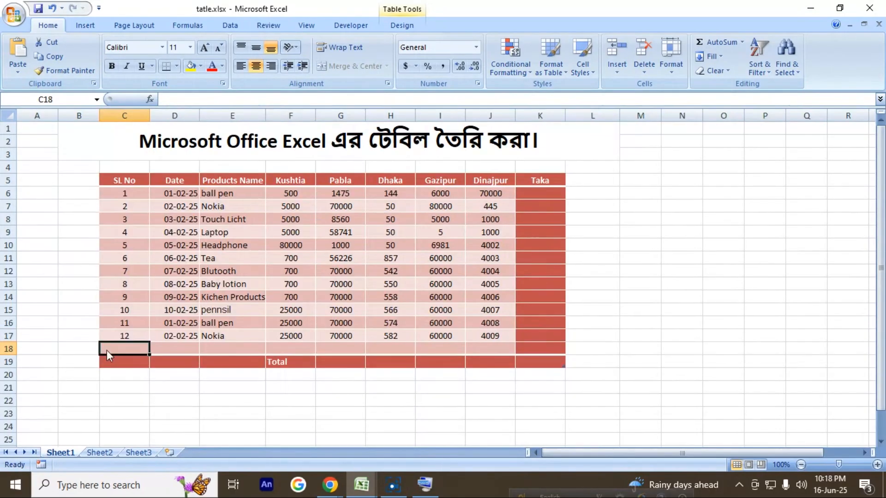
Step: Examine the entries in the Date, Products Name and district columns of the table
left_click(184, 202)
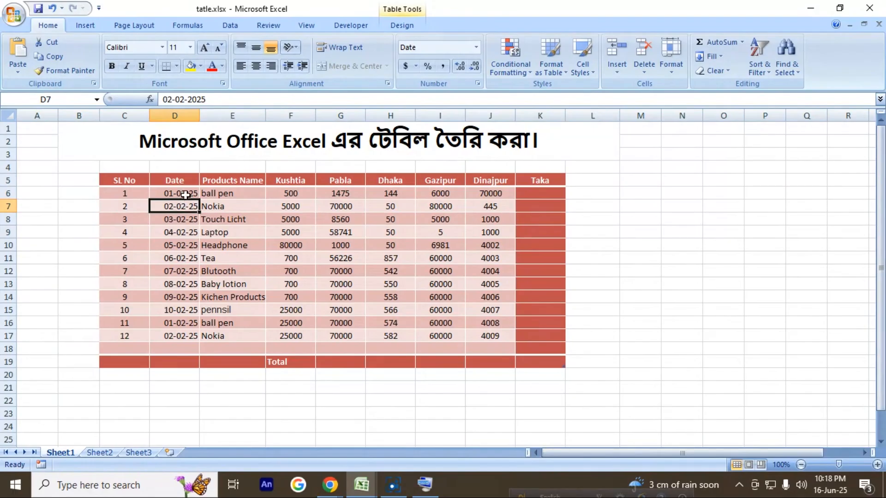
left_click(185, 248)
left_click(184, 194)
left_click(184, 202)
left_click(183, 232)
left_click(179, 287)
left_click(179, 314)
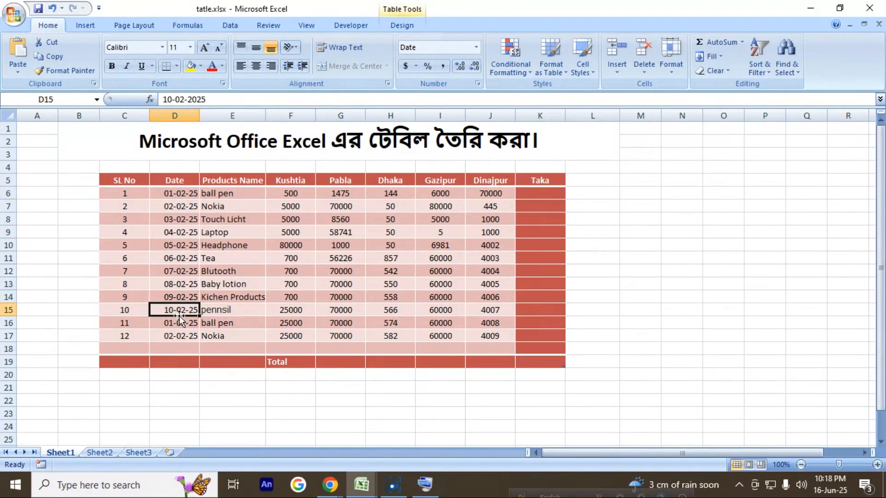
left_click(221, 328)
left_click(227, 336)
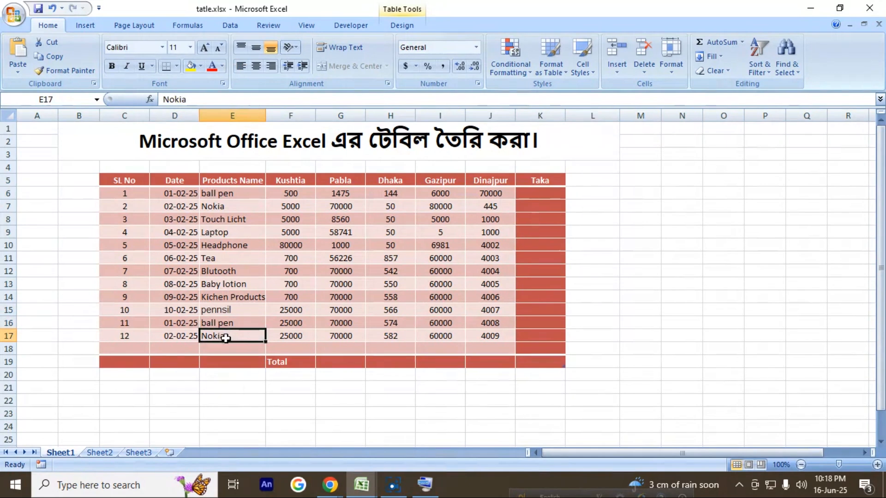
left_click(354, 334)
left_click(301, 196)
left_click_drag(301, 196, 479, 295)
left_click(418, 349)
left_click(284, 296)
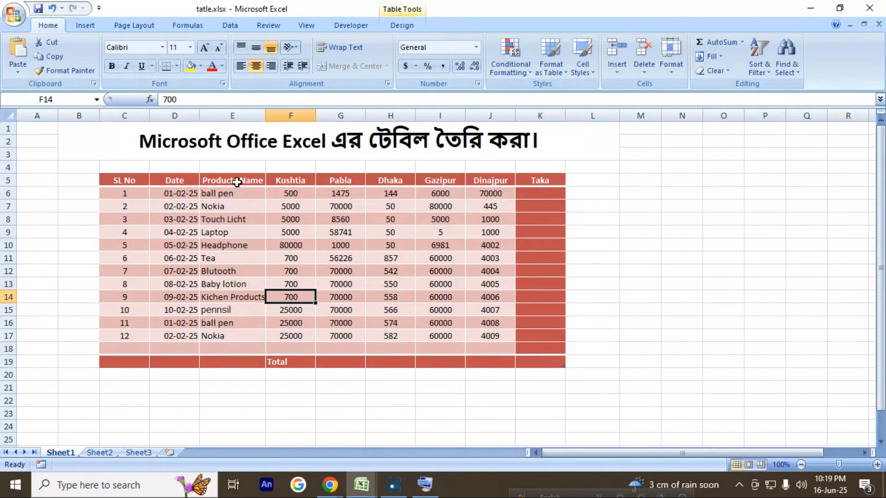
Step: Turn on the filter arrows in the table's header row with the on-screen keyboard
left_click(429, 490)
left_click_drag(300, 226, 691, 116)
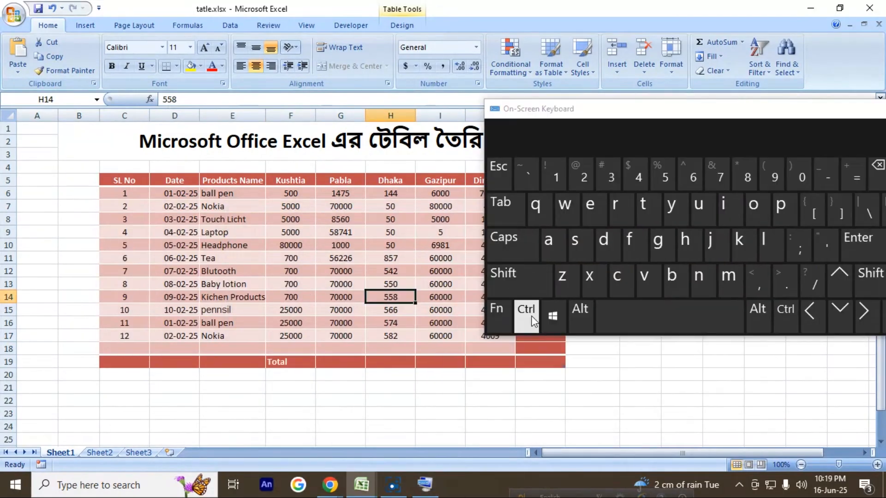
left_click(531, 316)
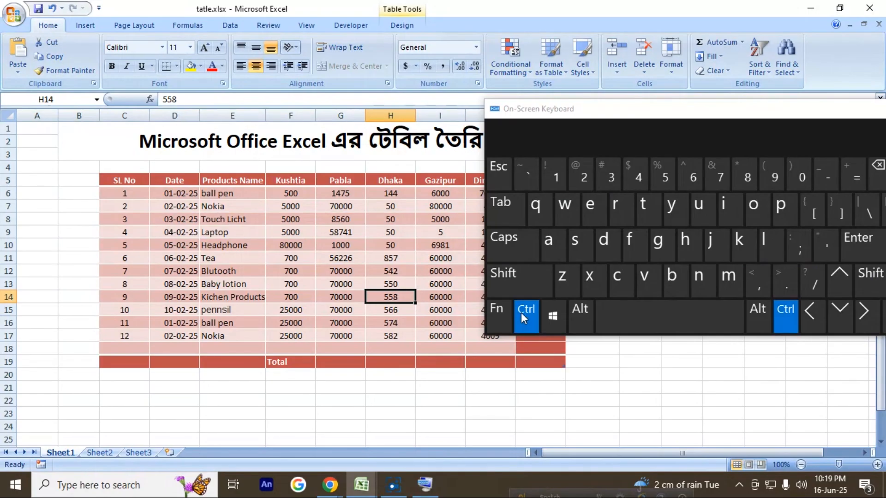
left_click(526, 281)
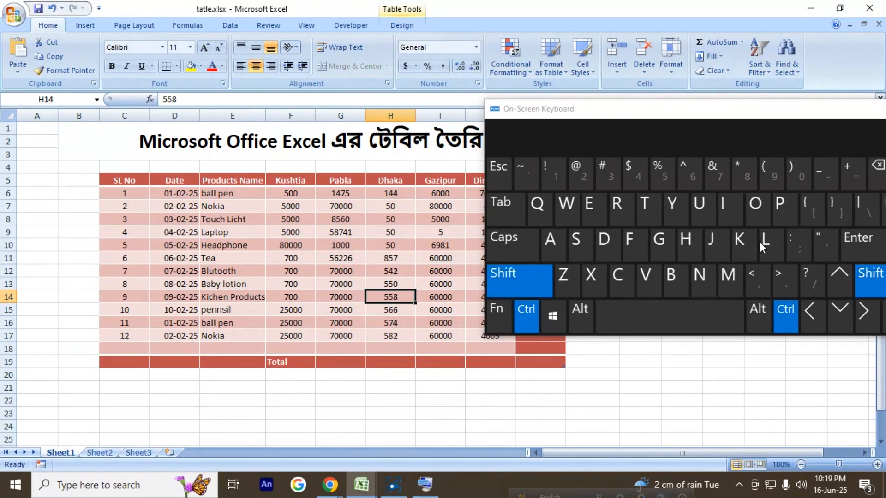
left_click(760, 242)
left_click(424, 484)
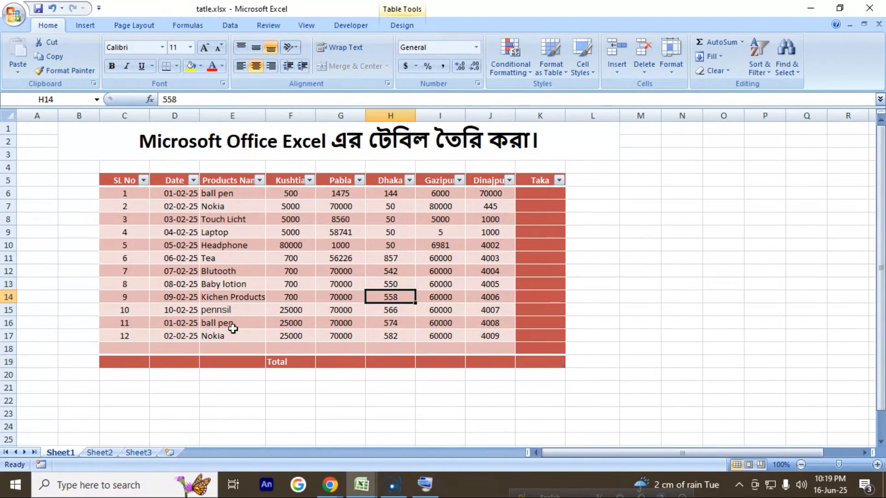
left_click(182, 347)
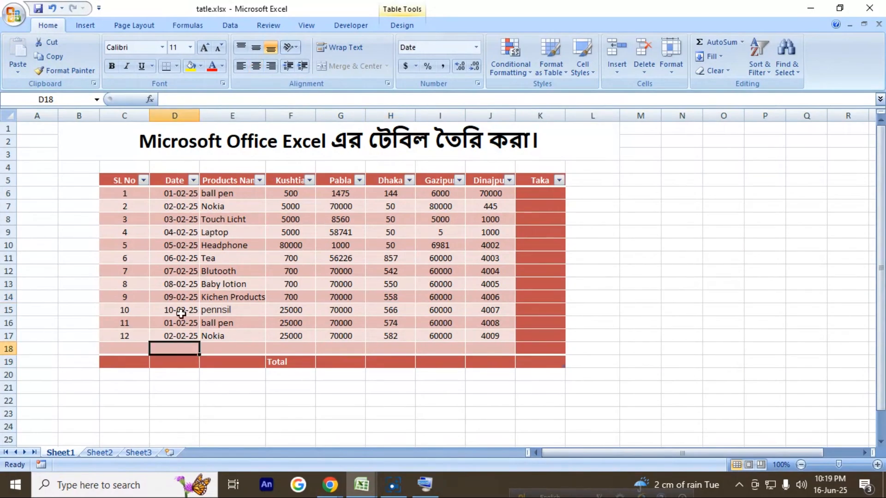
Step: Fill row 18 with 21-02-25, Pan, 400, 5000, 10000, 24554 and 8745163, and move the Total label to the Products Name column
type("5")
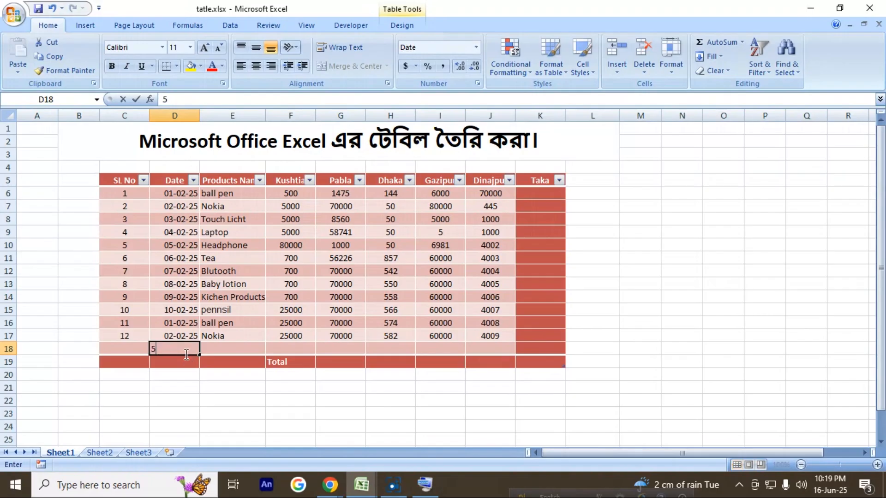
key("Tab")
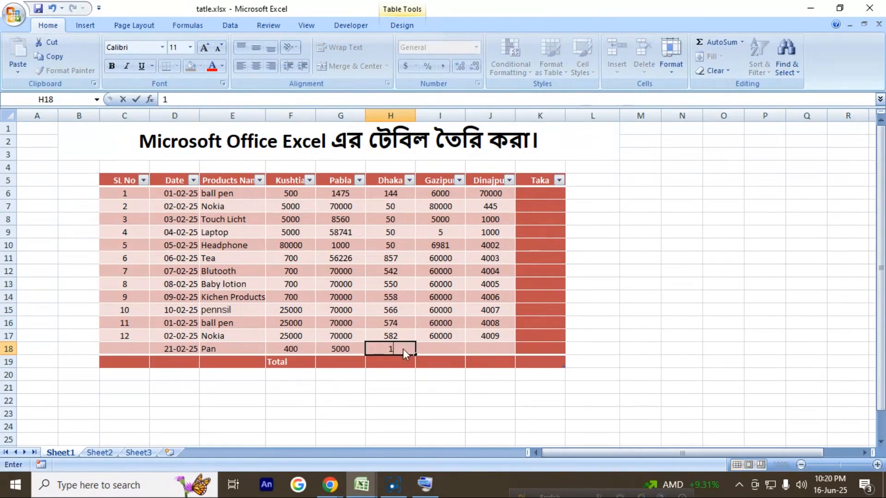
type("10000")
left_click(433, 349)
type("24554")
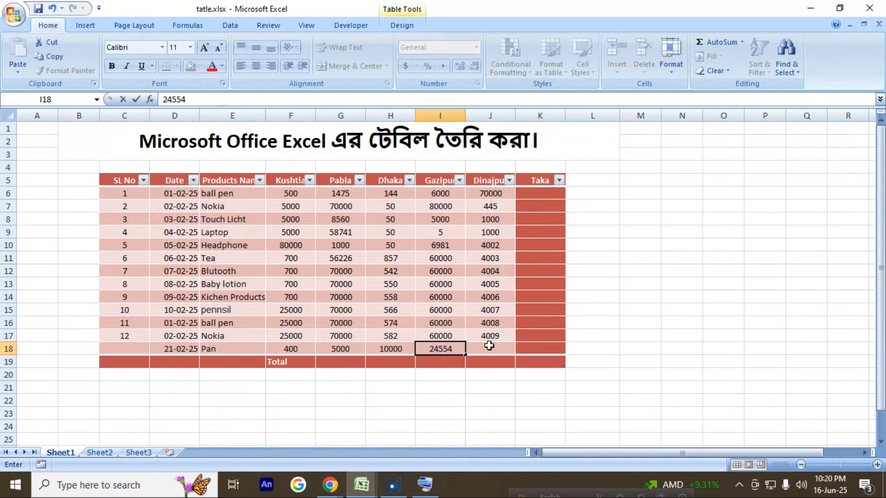
key("Tab")
type("8745163")
key("Return")
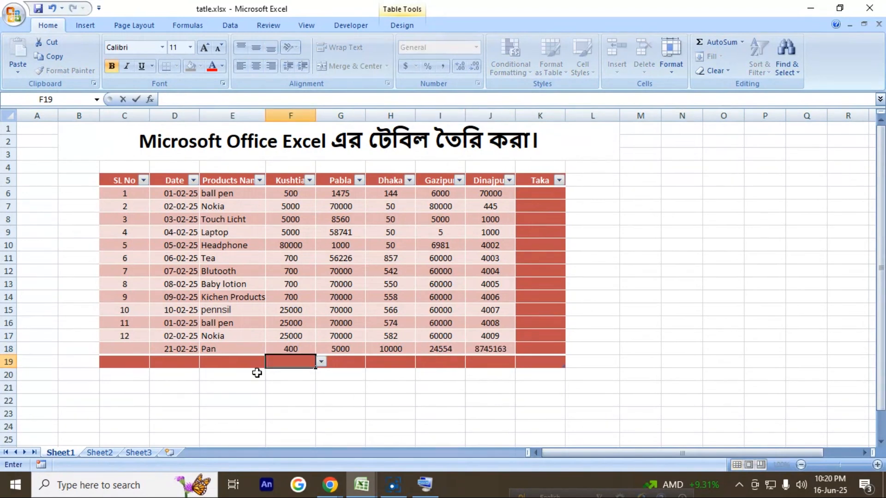
left_click(232, 364)
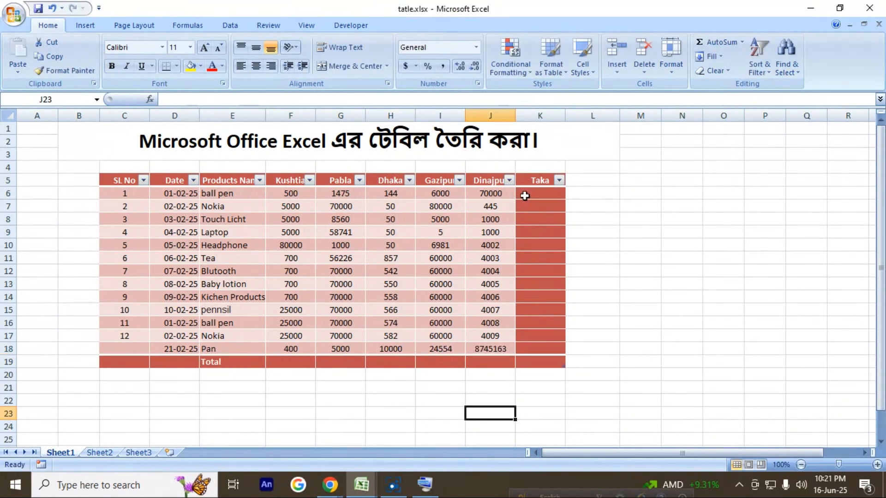
Step: Fill the Taka column with AutoSum formulas adding Kushtia through Dinajpur in each row, using the on-screen keyboard
left_click(525, 195)
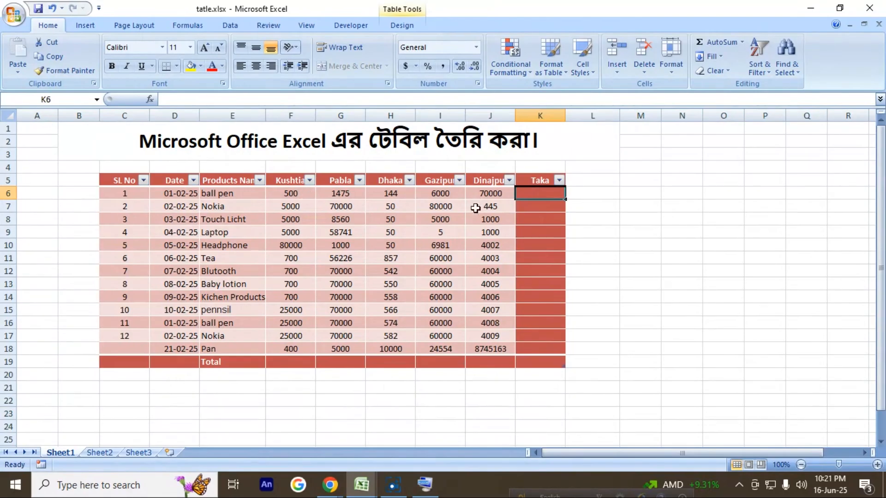
left_click(425, 485)
left_click_drag(665, 117, 531, 262)
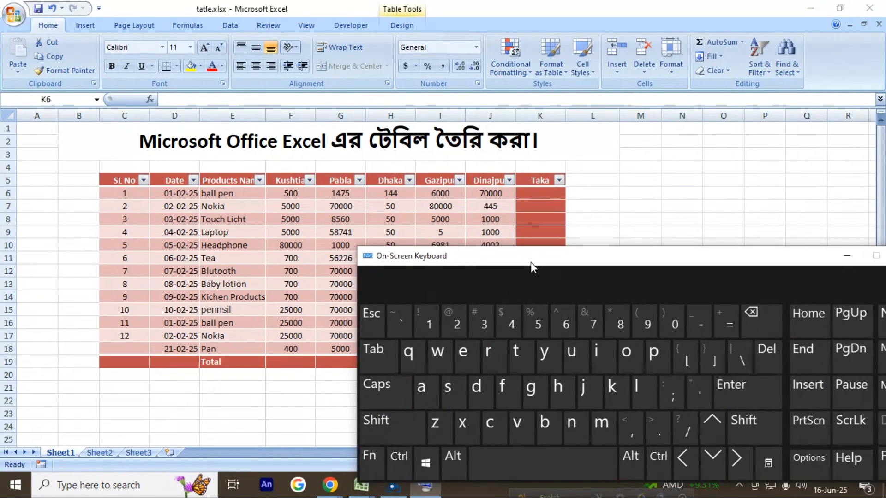
left_click(537, 195)
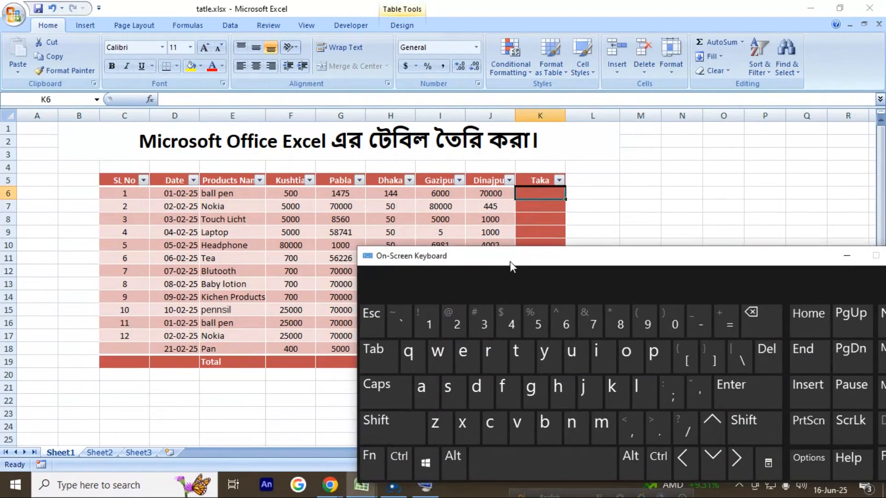
left_click_drag(510, 261, 438, 246)
left_click(372, 444)
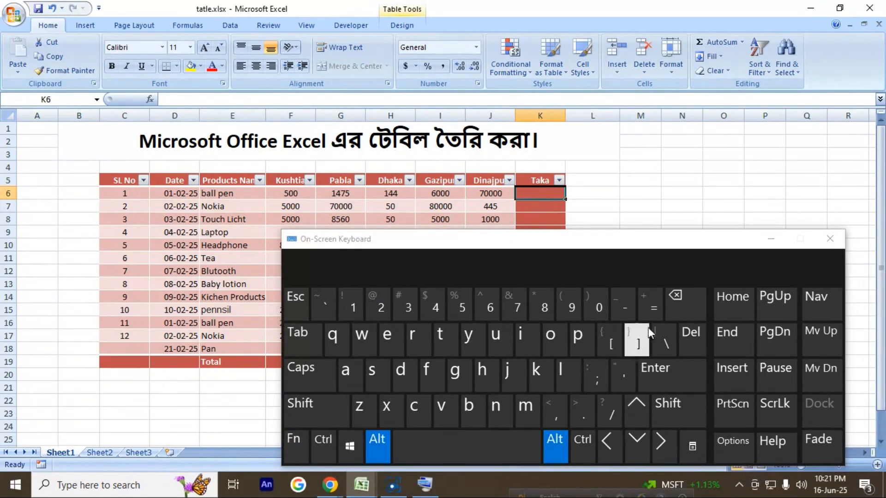
left_click(652, 314)
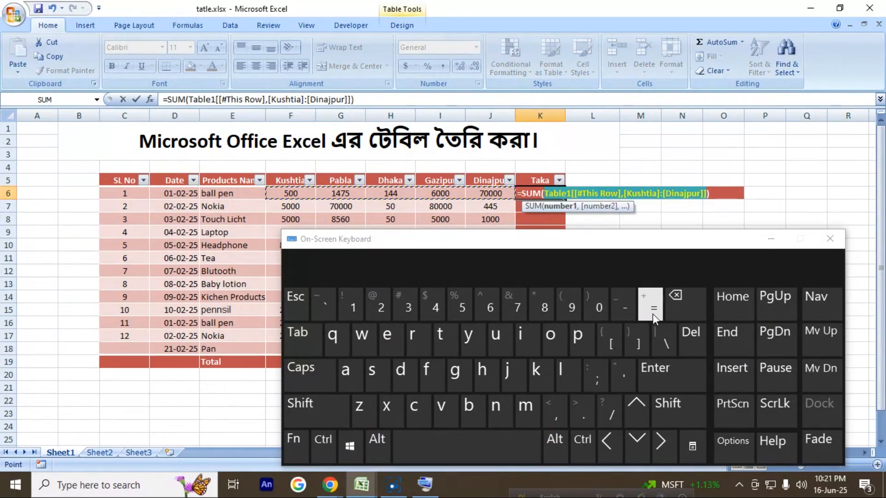
left_click(655, 369)
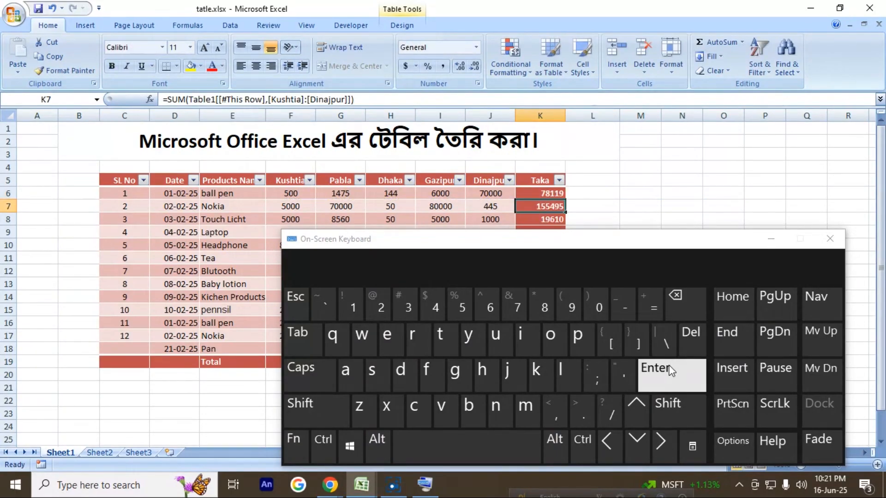
left_click(669, 368)
left_click(776, 236)
left_click(775, 236)
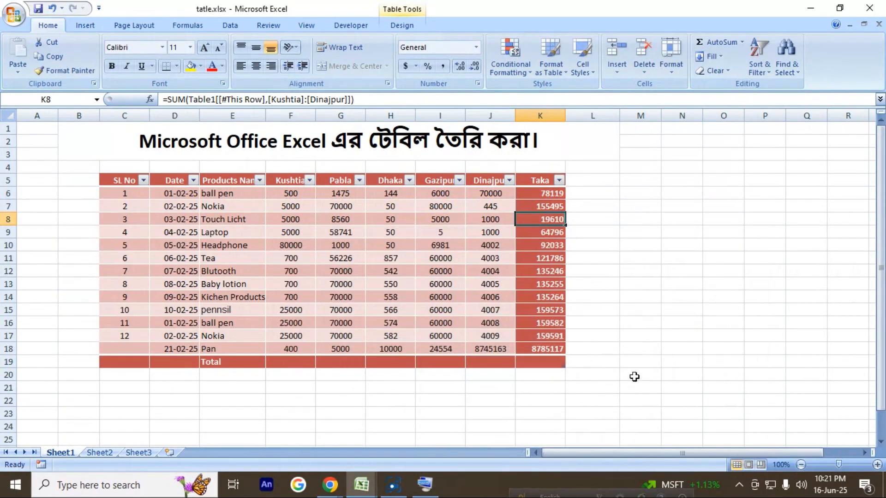
left_click(559, 388)
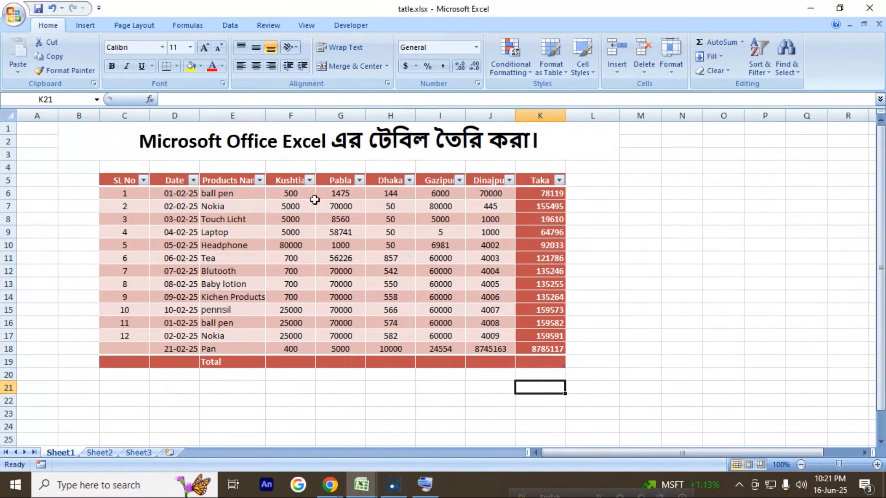
Step: Summarise the Kushtia column in the Total row with Average, and switch the function to Count
left_click(351, 402)
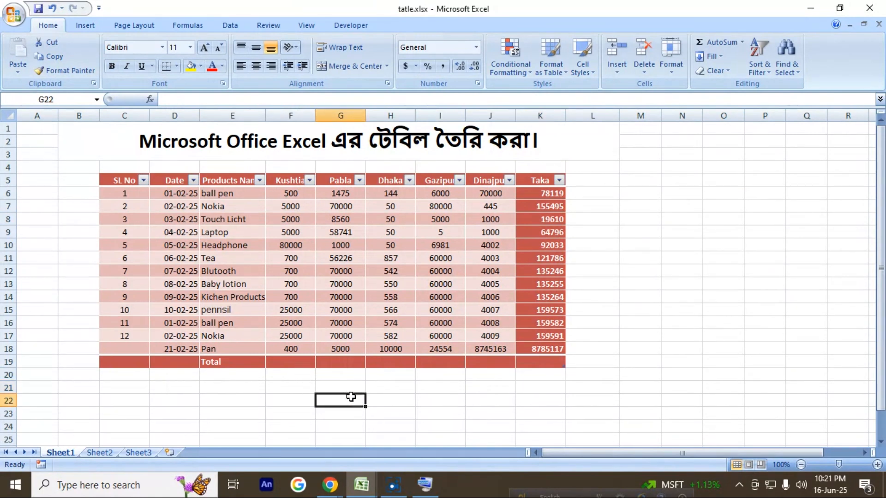
left_click(296, 363)
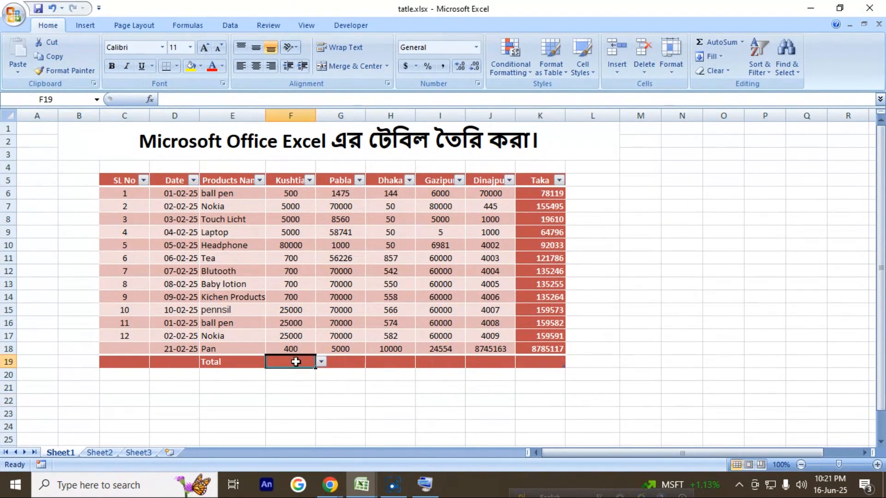
left_click(321, 363)
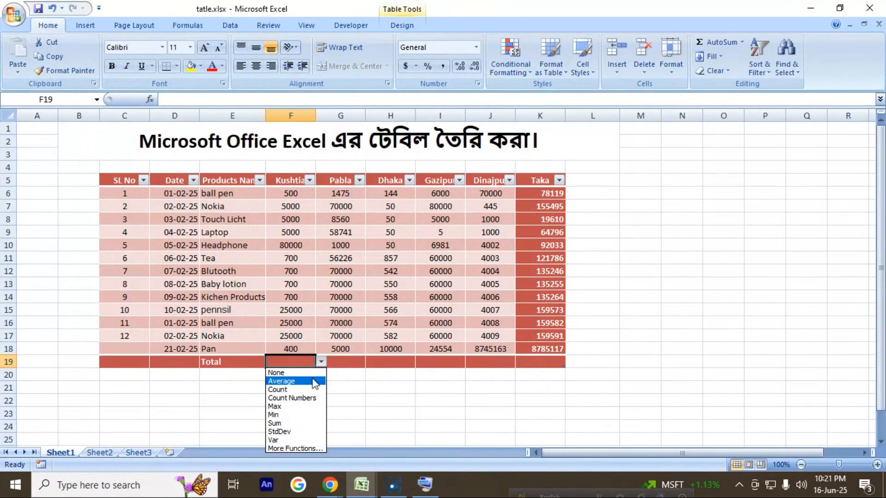
left_click(295, 381)
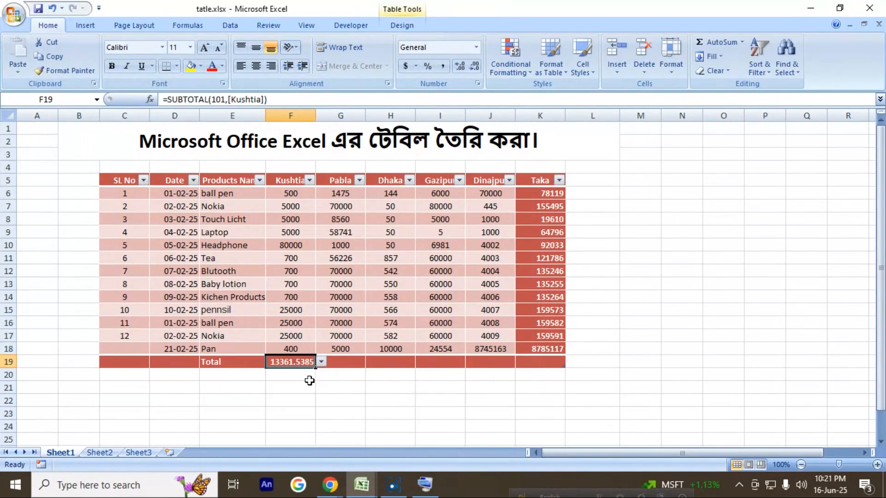
left_click(321, 362)
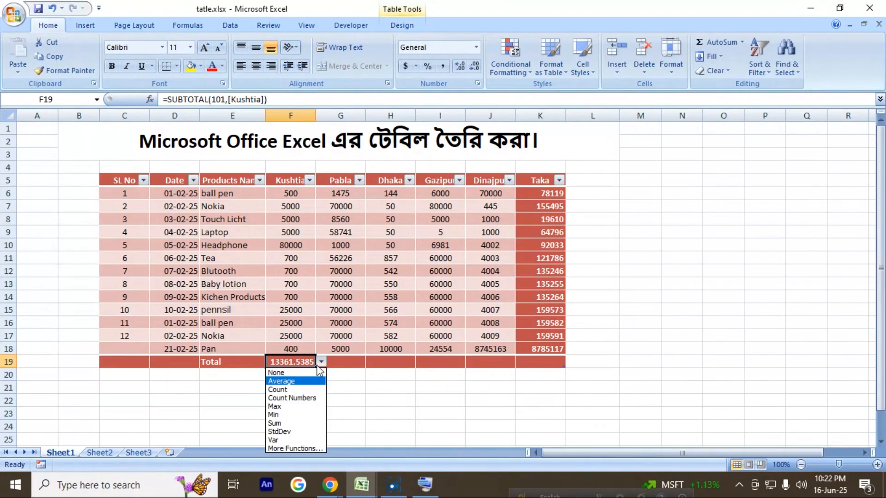
left_click(305, 389)
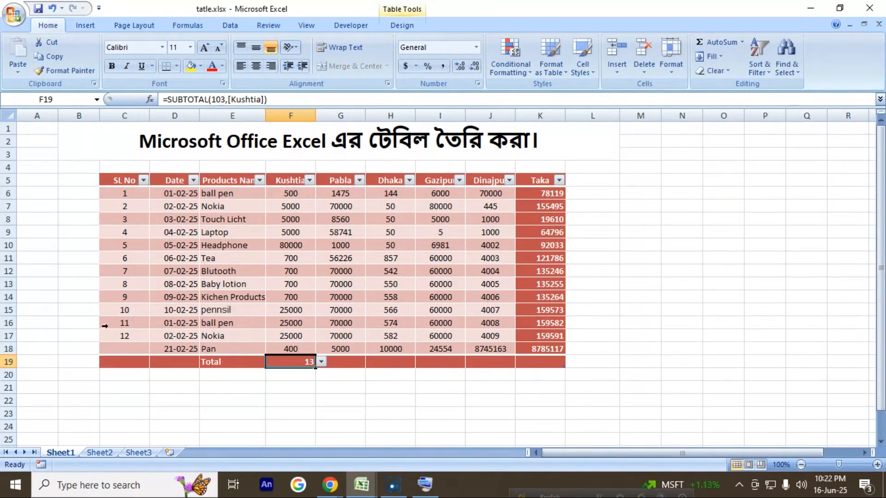
Step: Extend the SL No series from the cells above to number the Pan row 13
left_click(127, 337)
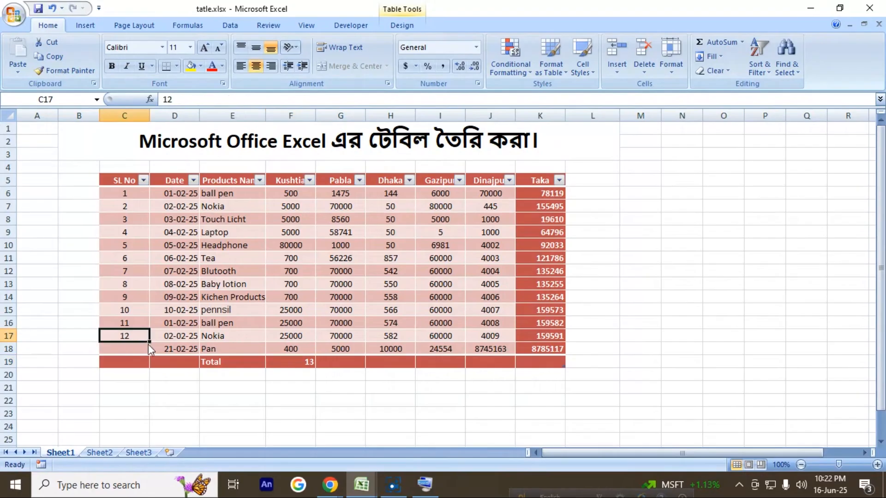
left_click(139, 349)
left_click_drag(127, 321, 149, 355)
Step: Change the Kushtia summary function in the Total row to Sum and select the column's figures to check it
left_click(298, 363)
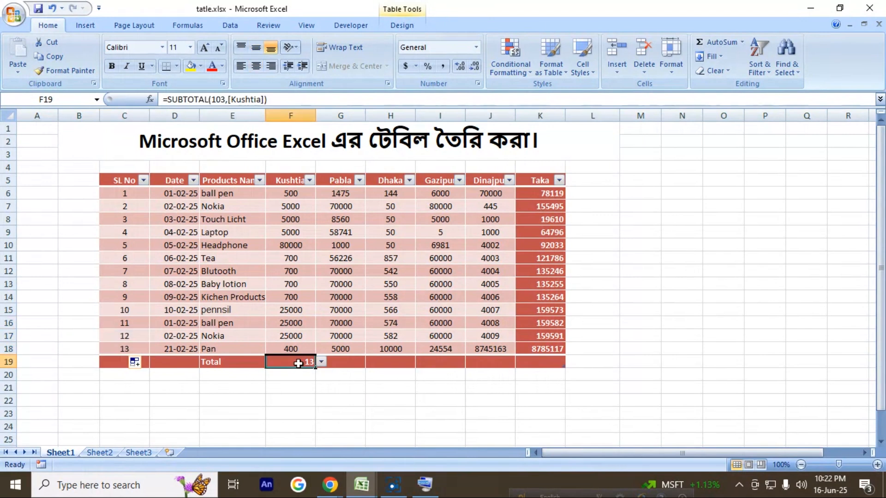
left_click(322, 363)
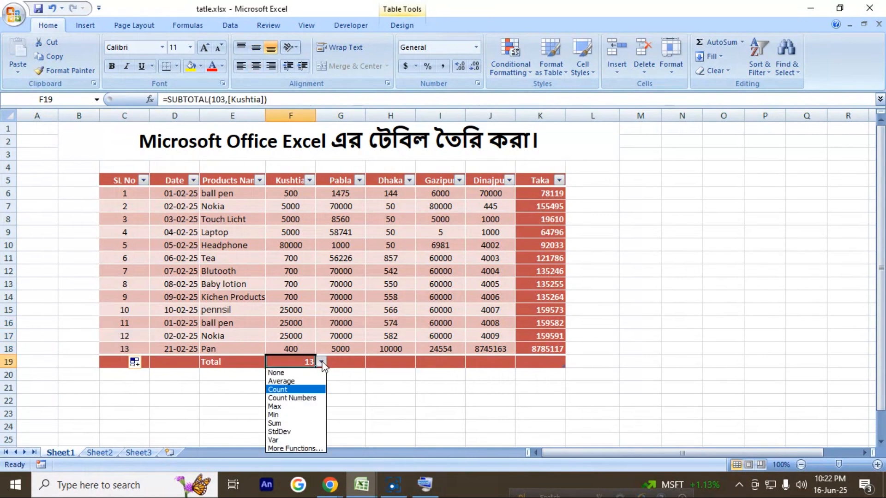
left_click(289, 423)
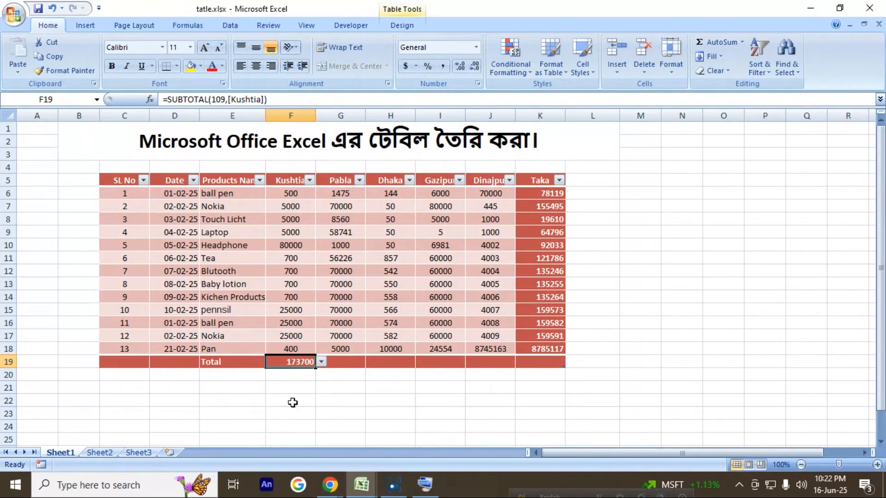
left_click_drag(291, 194, 283, 342)
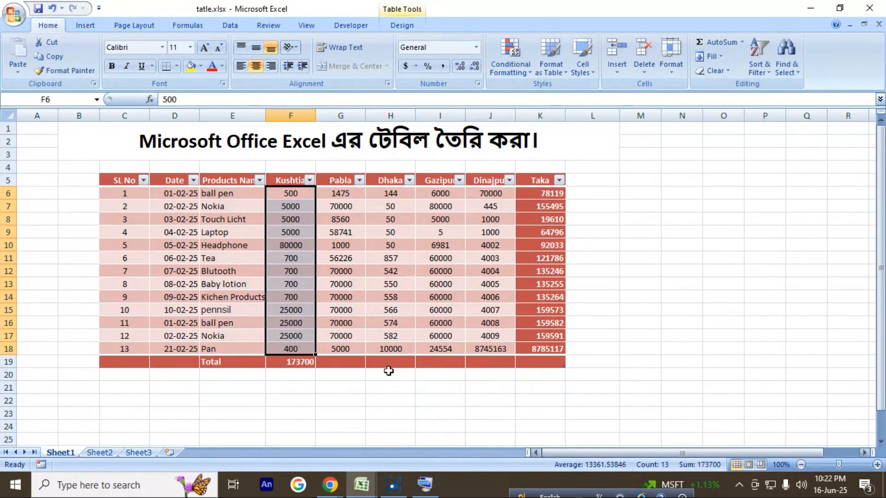
Step: Switch the Kushtia summary function in the Total row to Max, followed by Min
left_click(306, 363)
left_click(321, 363)
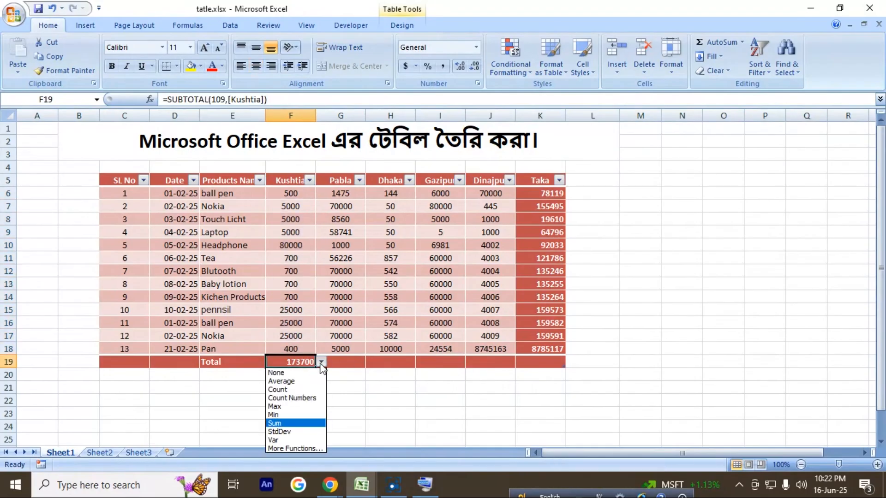
left_click(297, 406)
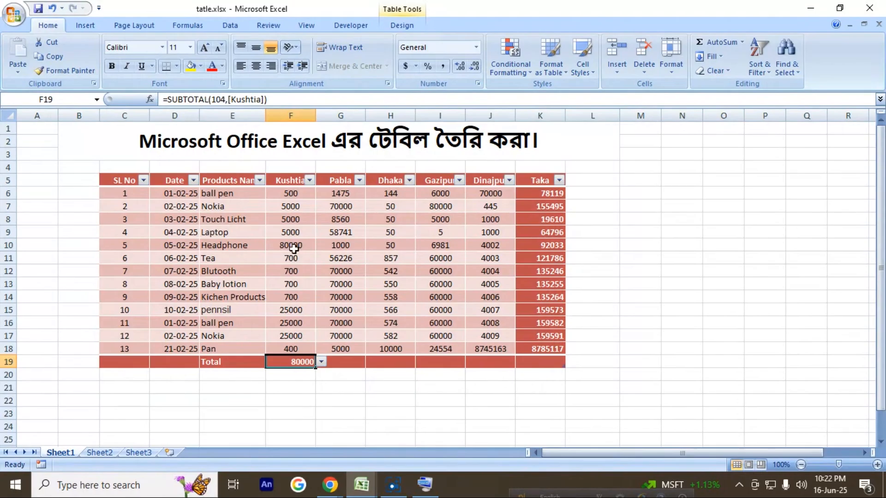
left_click(322, 362)
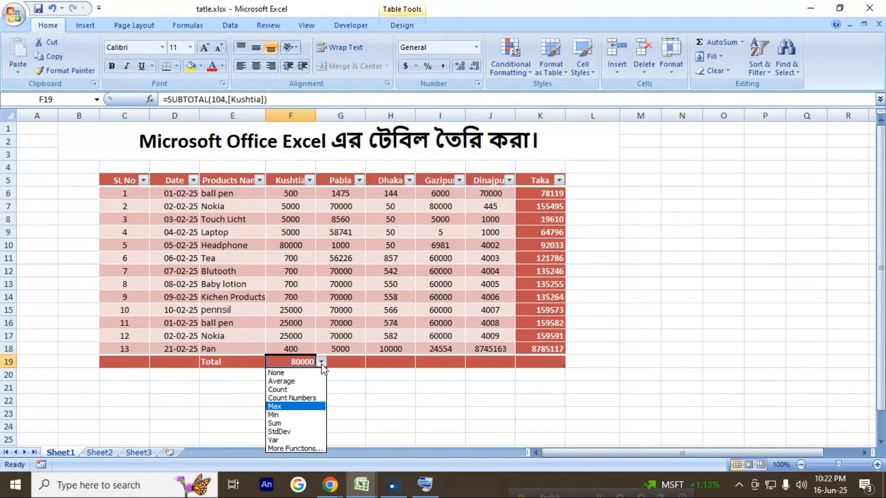
left_click(292, 415)
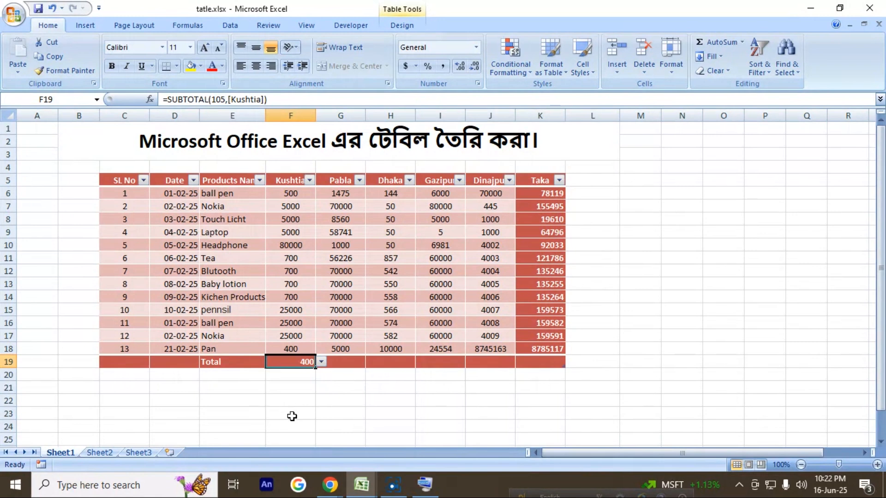
left_click(322, 362)
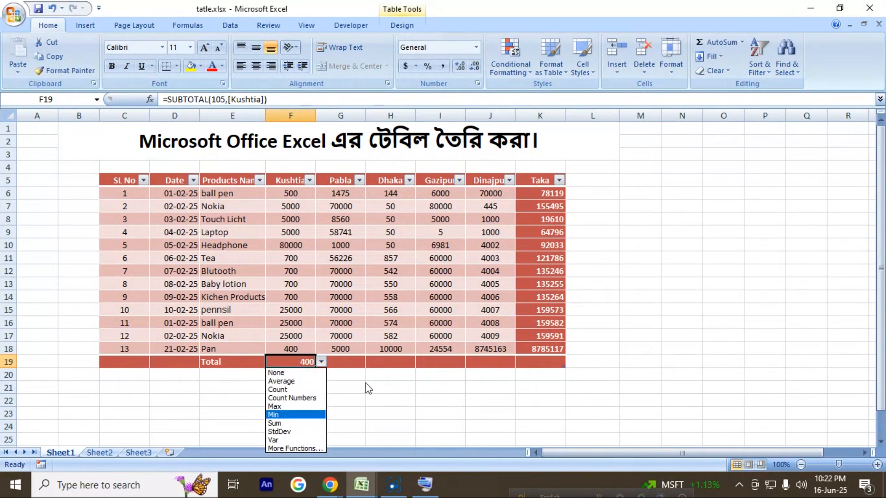
left_click(405, 374)
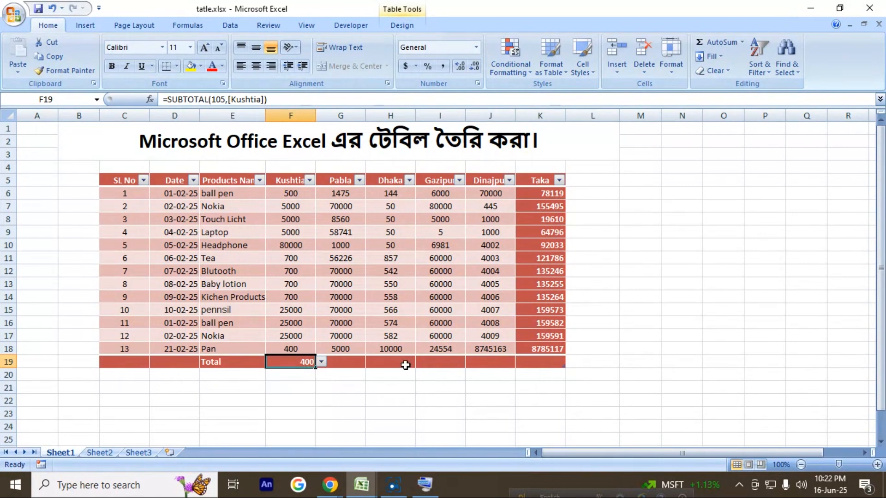
Step: Set the Kushtia total to Sum and copy the formula across the Total row through the Taka column
left_click(321, 363)
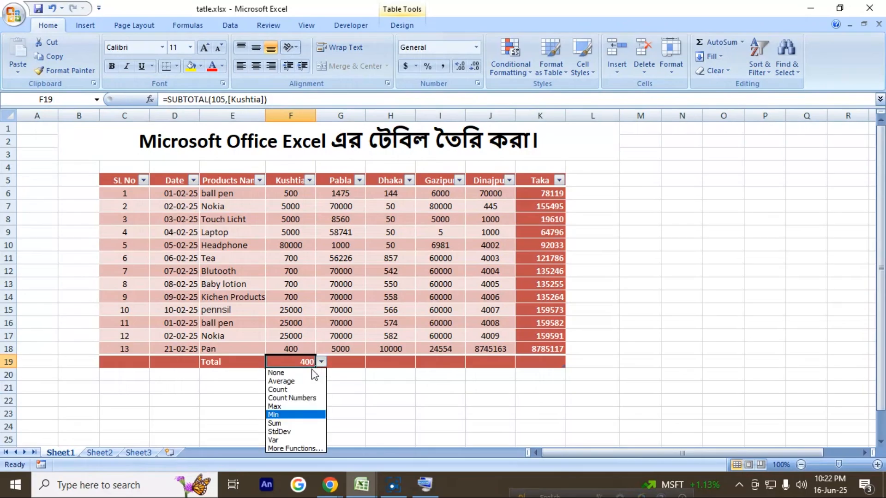
left_click(284, 423)
left_click(328, 382)
left_click(306, 362)
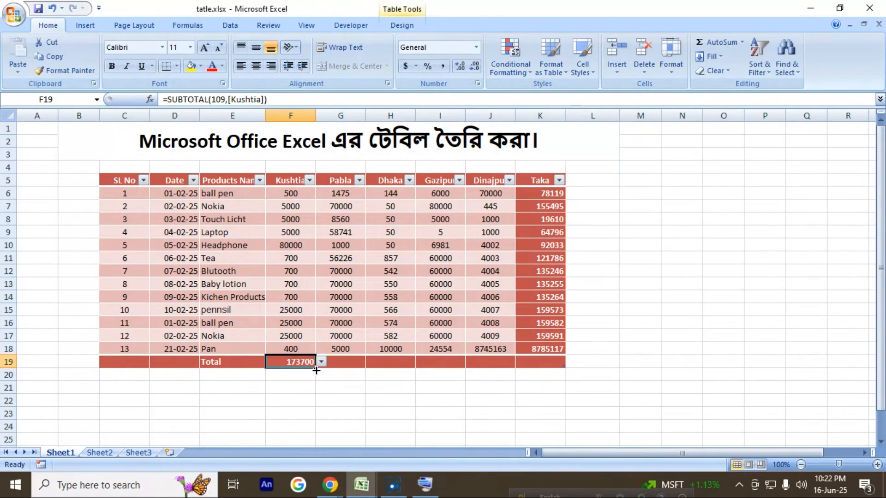
left_click_drag(316, 369, 543, 374)
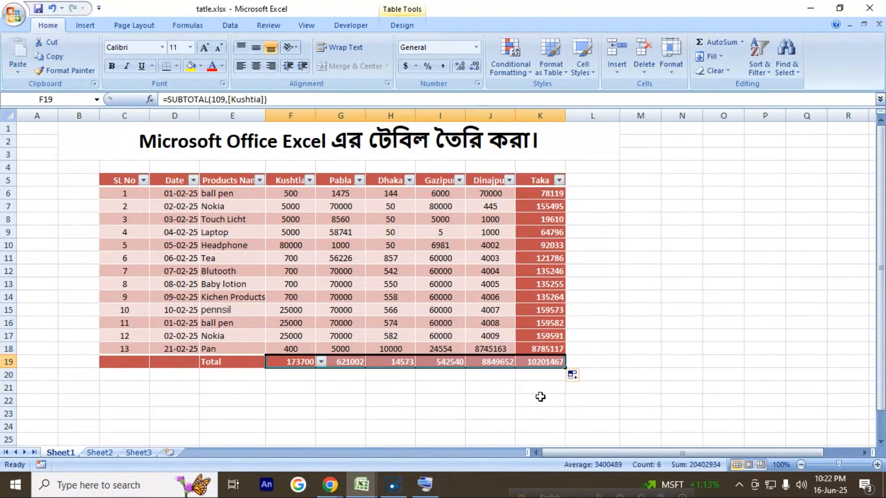
left_click(384, 413)
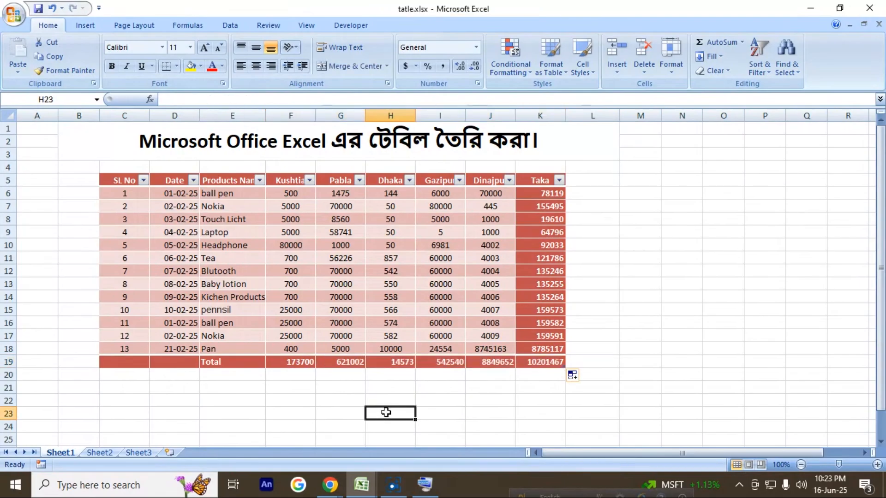
Step: Highlight the product names containing "ball pen" with Light Red Fill with Dark Red Text using conditional formatting
left_click_drag(224, 194, 232, 348)
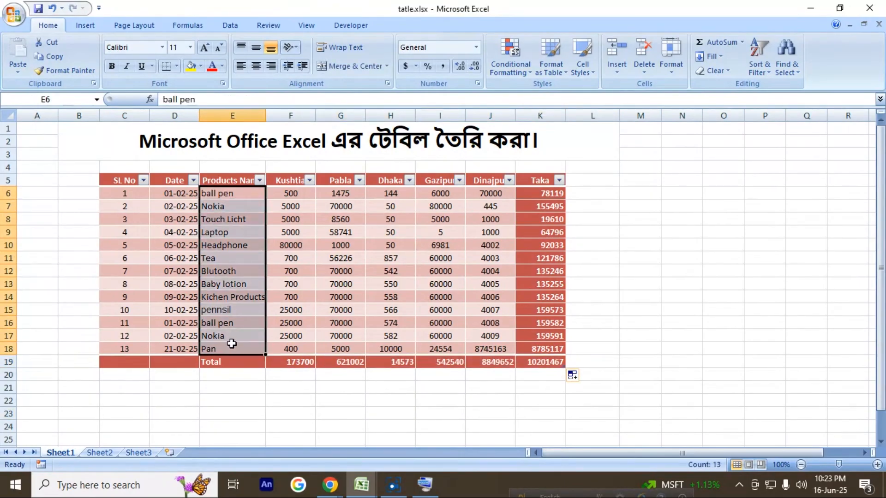
left_click(522, 57)
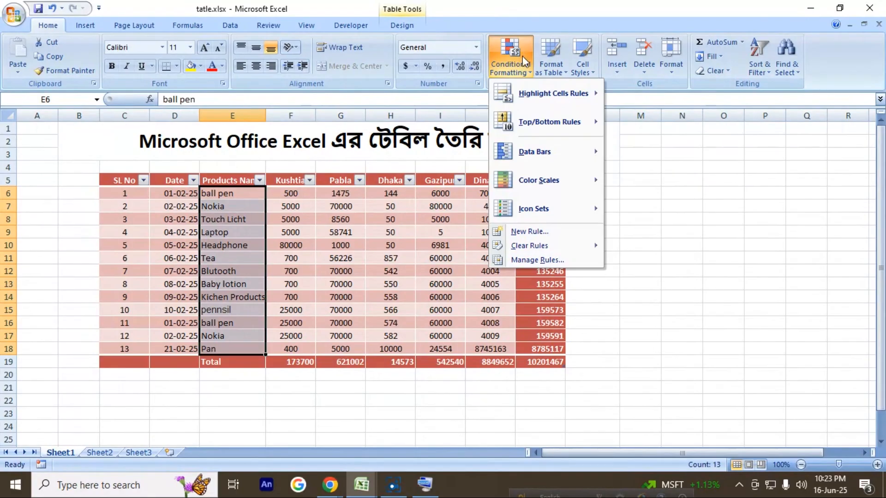
mouse_move(531, 91)
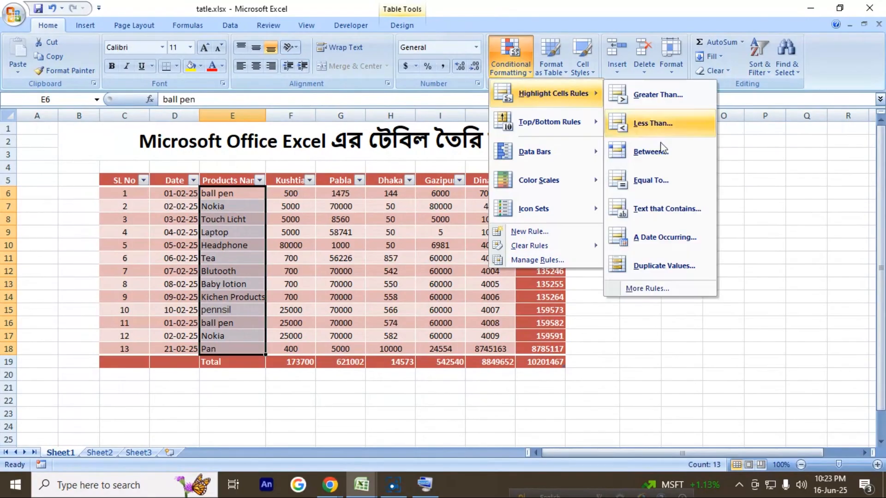
left_click(679, 213)
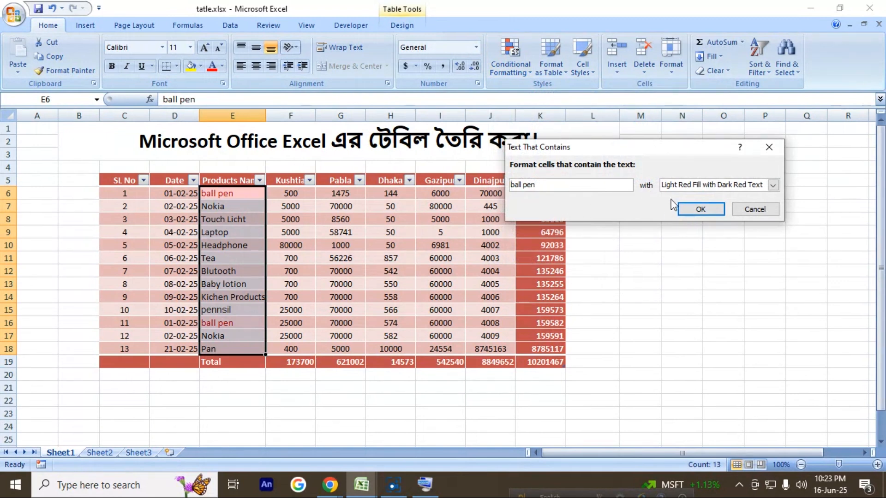
left_click(700, 209)
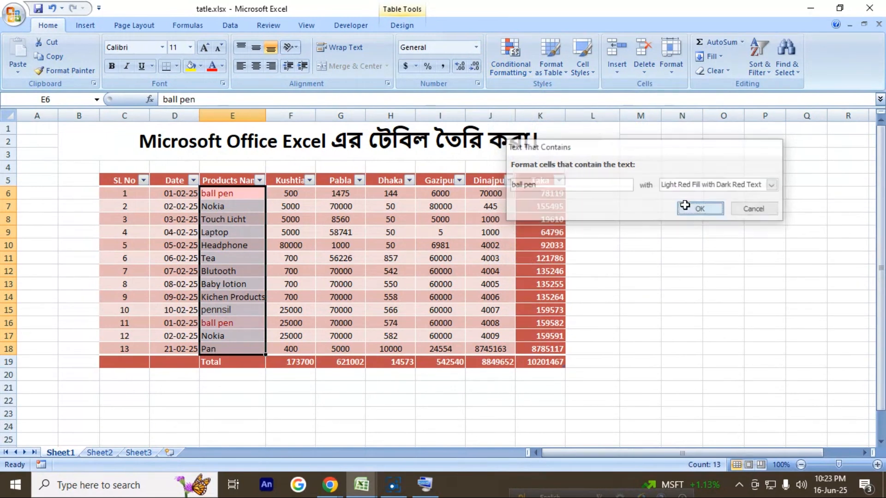
left_click(365, 254)
Step: Try highlighting duplicate product names with Light Red Fill with Dark Red Text
left_click_drag(235, 194, 247, 340)
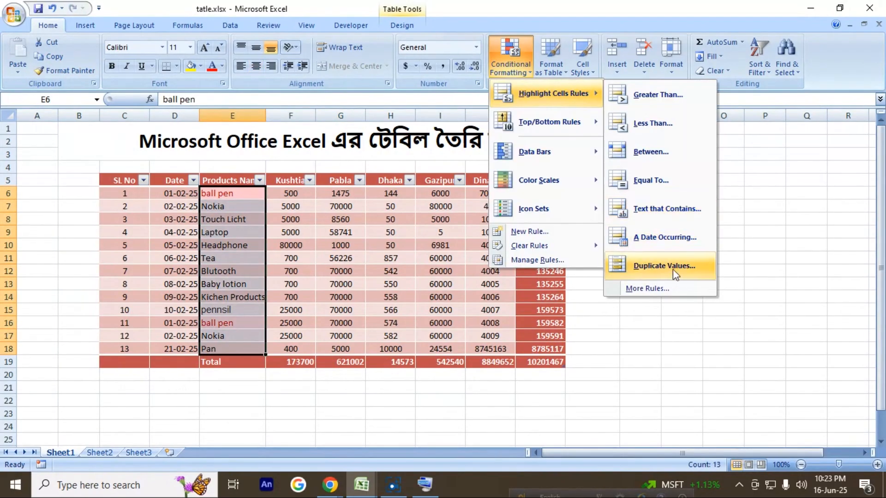
left_click(673, 270)
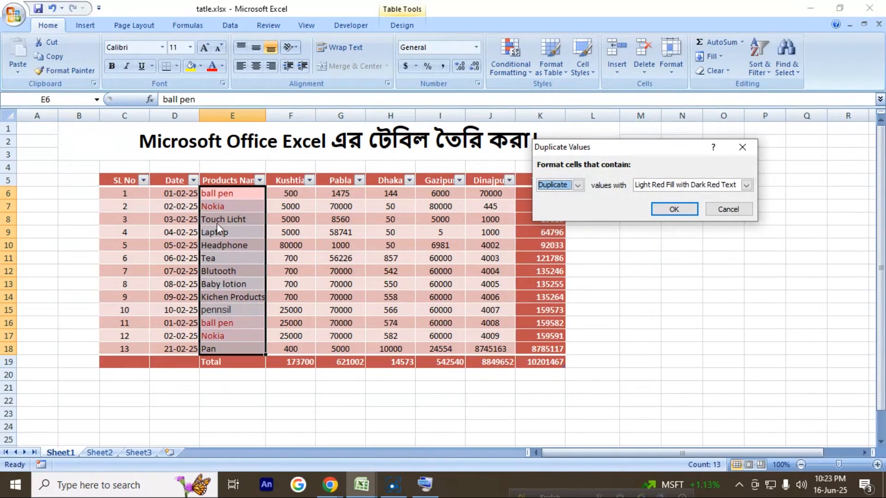
left_click(728, 209)
left_click(562, 311)
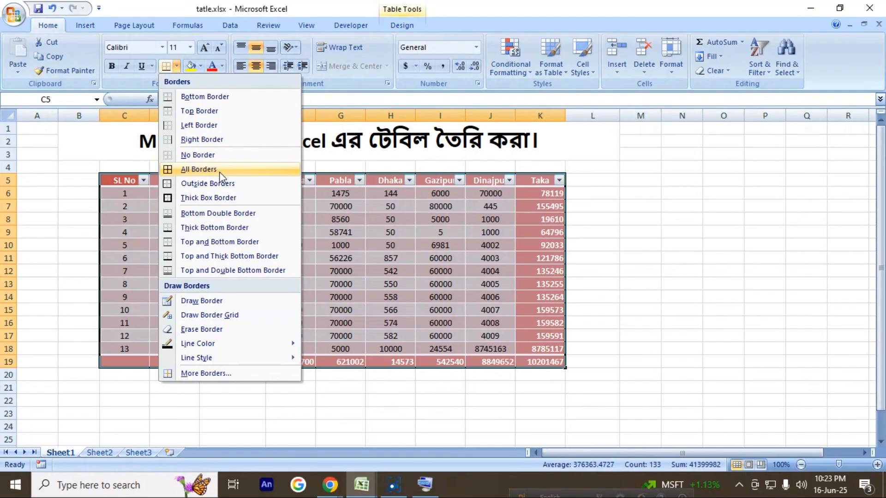
left_click(609, 348)
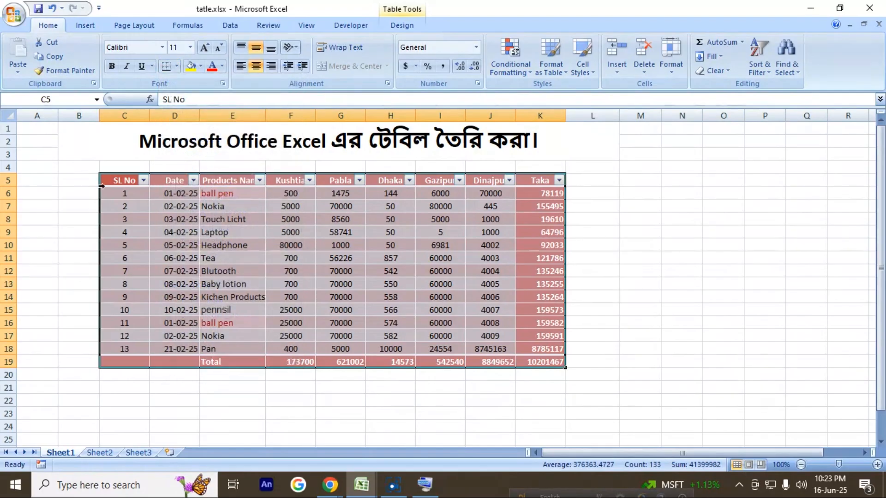
left_click(174, 258)
left_click_drag(309, 276, 392, 328)
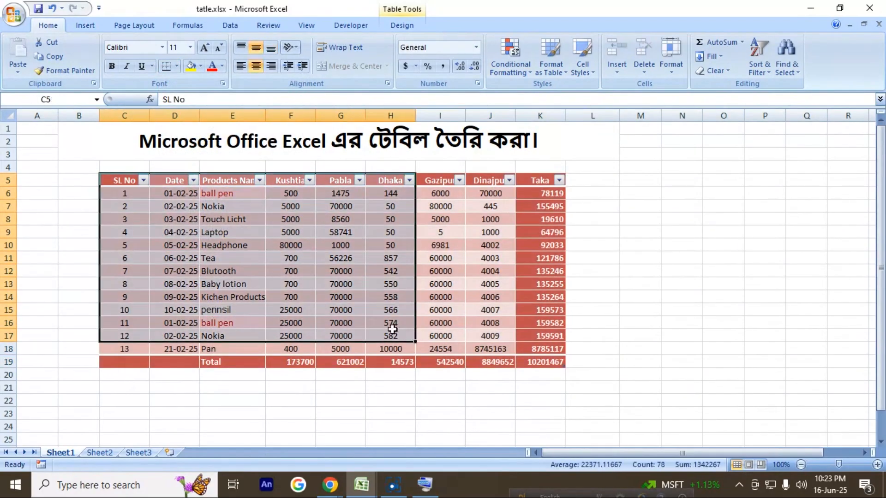
Step: Turn off the filter on the product table so its header row has no filter arrows
left_click(232, 245)
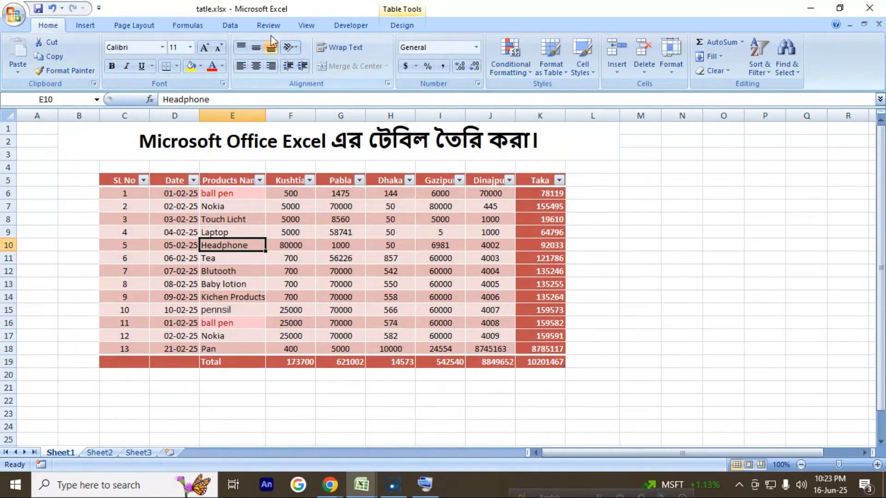
left_click(230, 25)
left_click(340, 58)
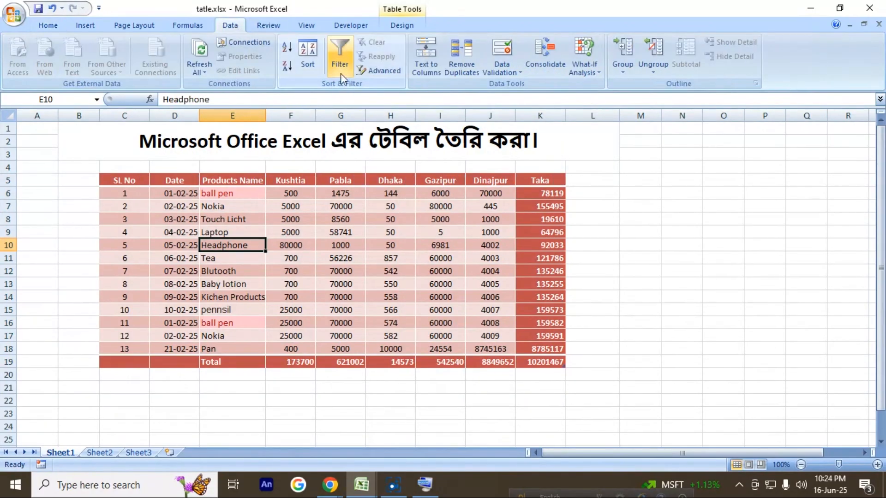
left_click(347, 279)
Step: Apply the black Light table style with full grid borders to the product table and turn off Banded Rows
left_click_drag(124, 180, 520, 362)
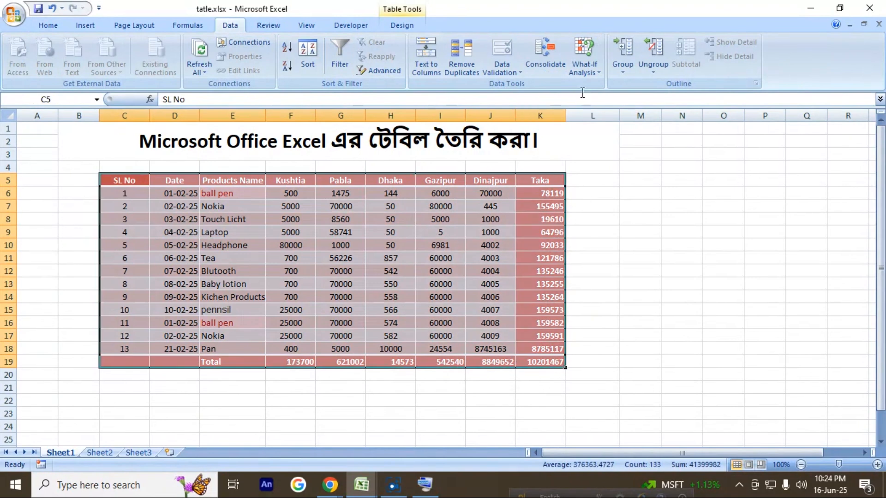
left_click(402, 25)
left_click(783, 69)
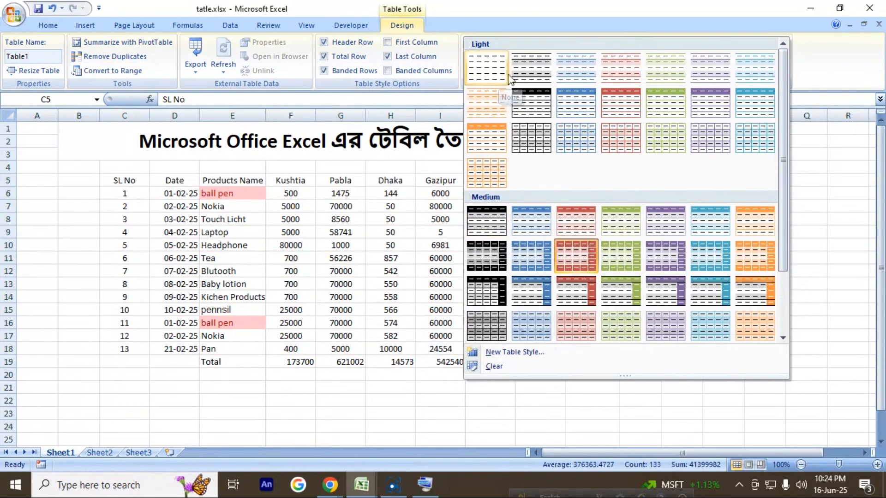
left_click(532, 137)
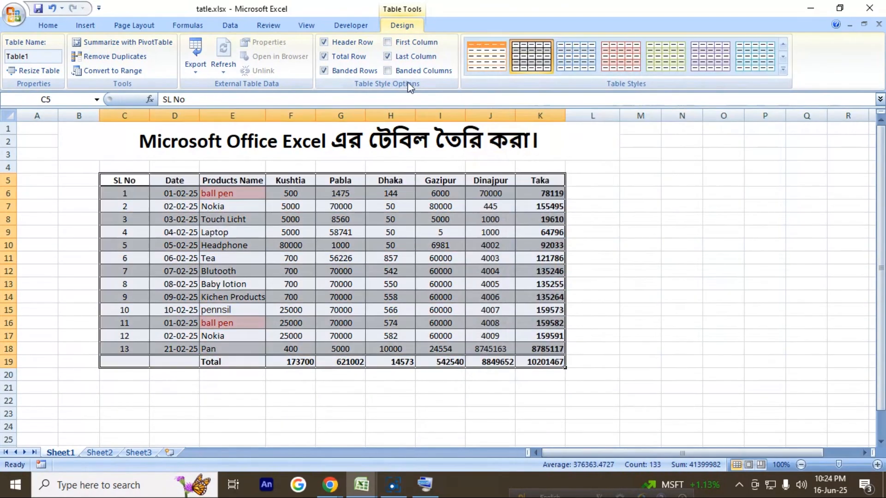
left_click(325, 71)
left_click(390, 324)
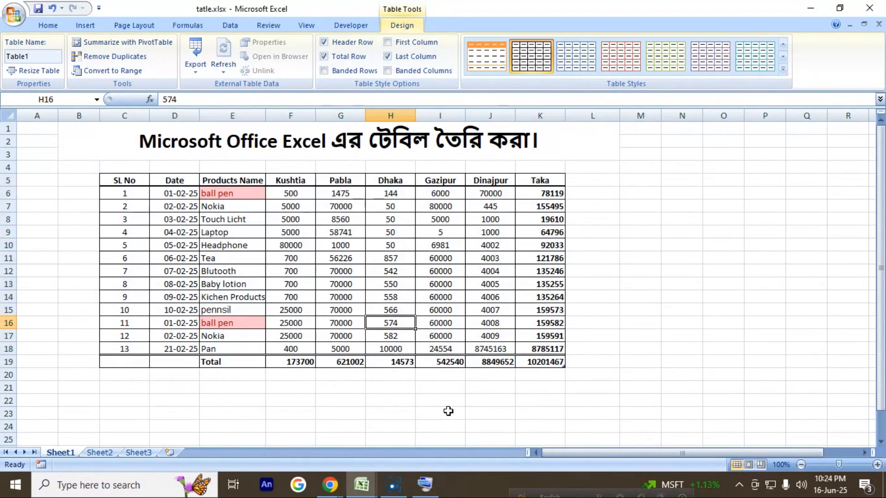
left_click(124, 195)
left_click(213, 193)
left_click(378, 245)
left_click(524, 295)
left_click(554, 363)
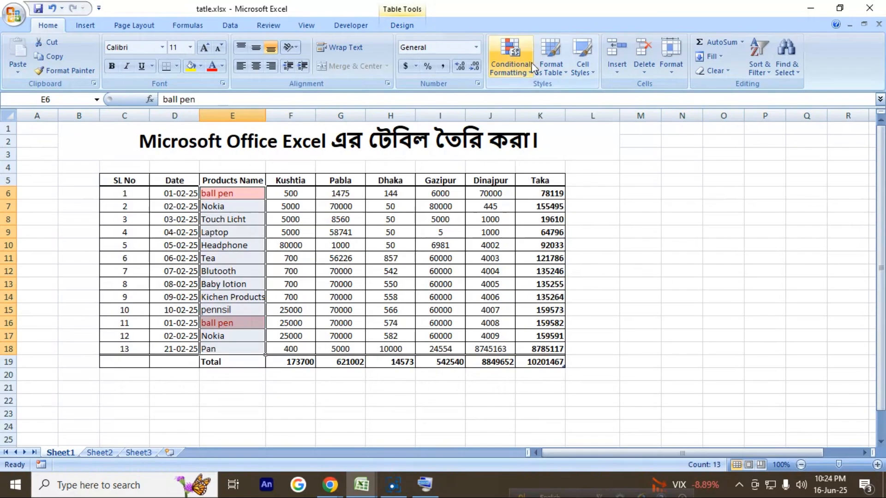
left_click(511, 56)
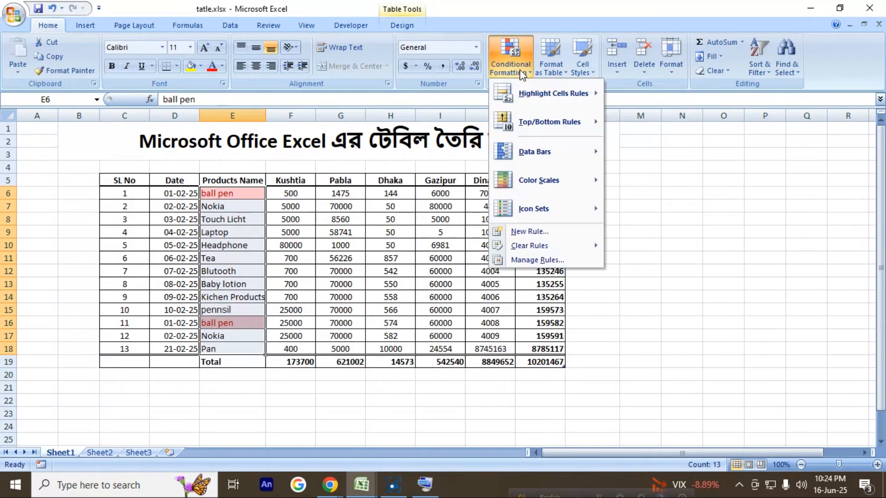
mouse_move(535, 142)
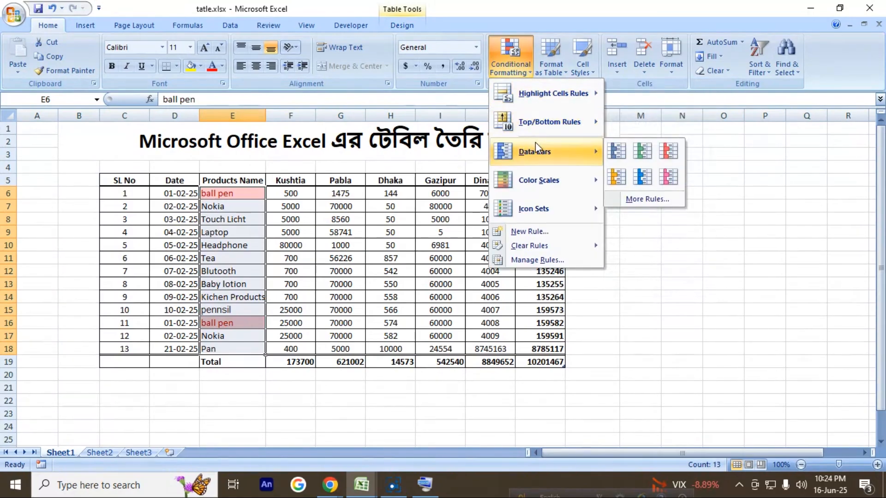
mouse_move(535, 125)
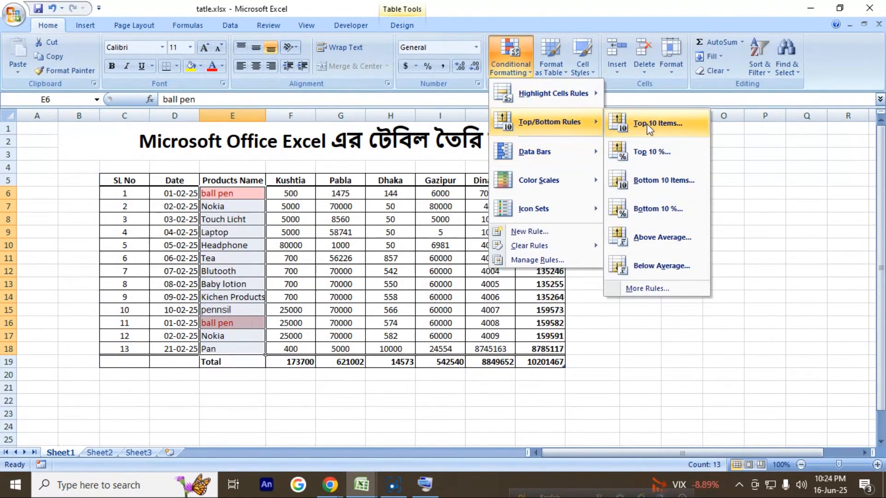
Step: Try a Top 10 Items rule with Light Red Fill with Dark Red Text on the Kushtia through Dinajpur figures
left_click(290, 209)
left_click_drag(292, 194, 486, 347)
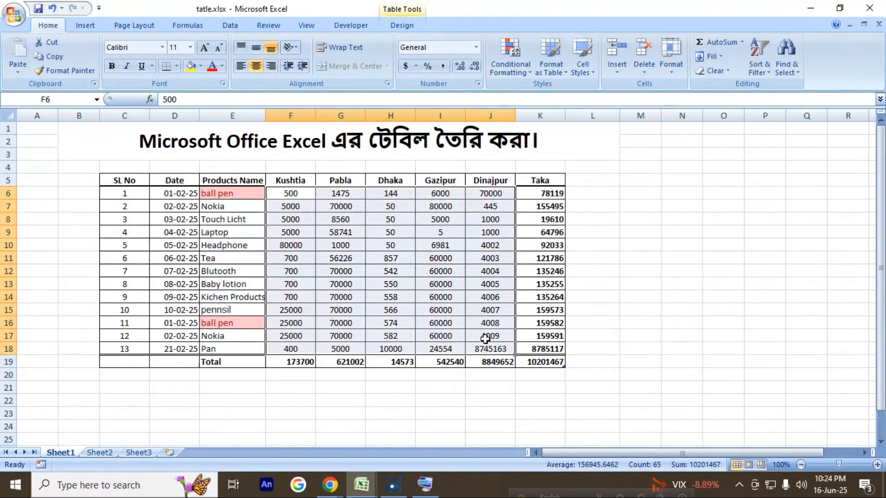
left_click(503, 53)
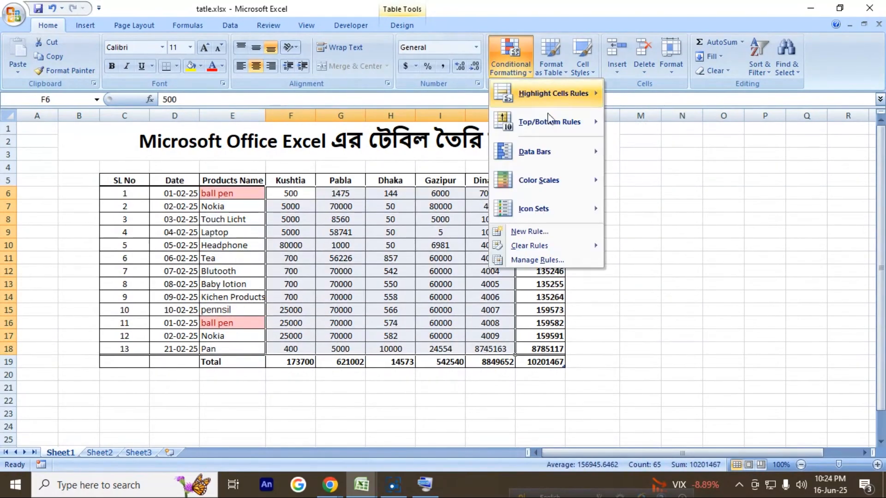
mouse_move(549, 121)
left_click(655, 123)
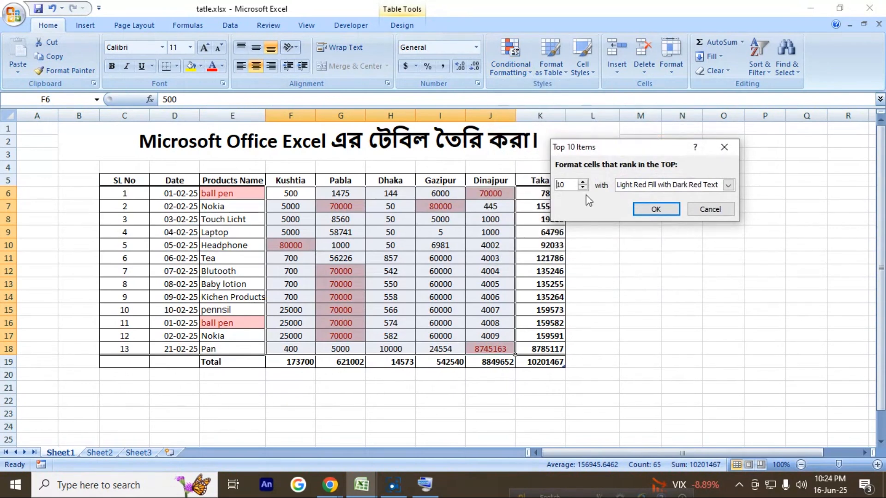
left_click(709, 209)
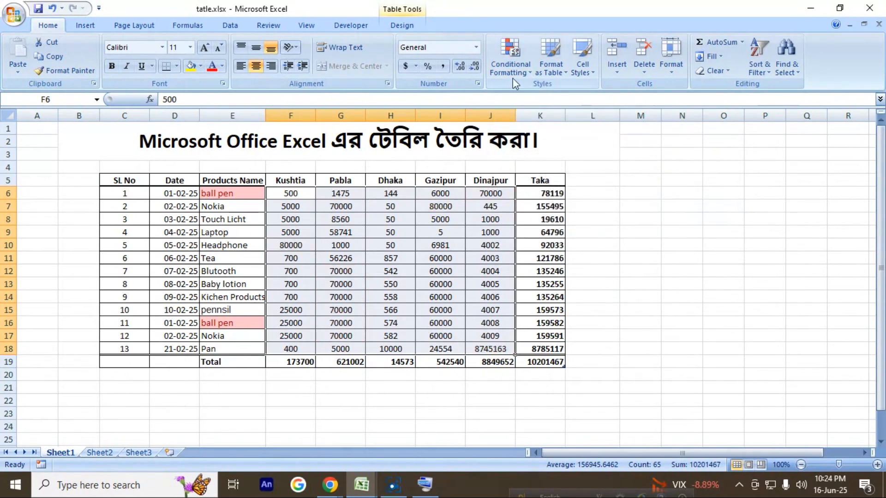
left_click(510, 55)
mouse_move(544, 122)
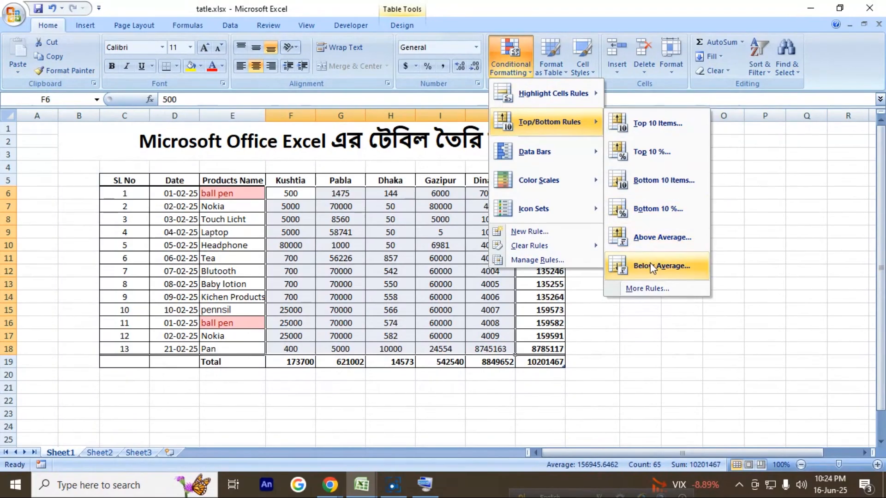
left_click(397, 410)
scroll(378, 412, "down", 1)
scroll(377, 412, "up", 3)
Step: Copy the table's header row and first product row to the area below the table starting at cell C21
left_click_drag(124, 180, 524, 183)
right_click(127, 179)
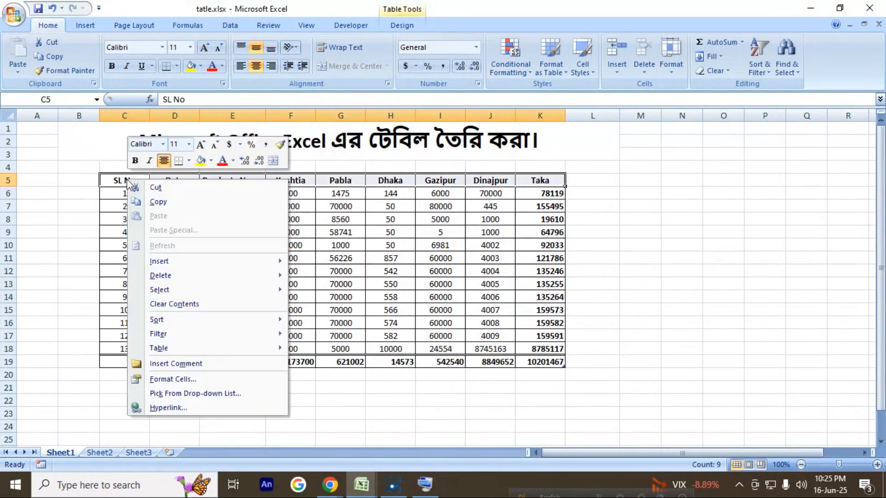
left_click(139, 200)
left_click_drag(134, 184, 522, 196)
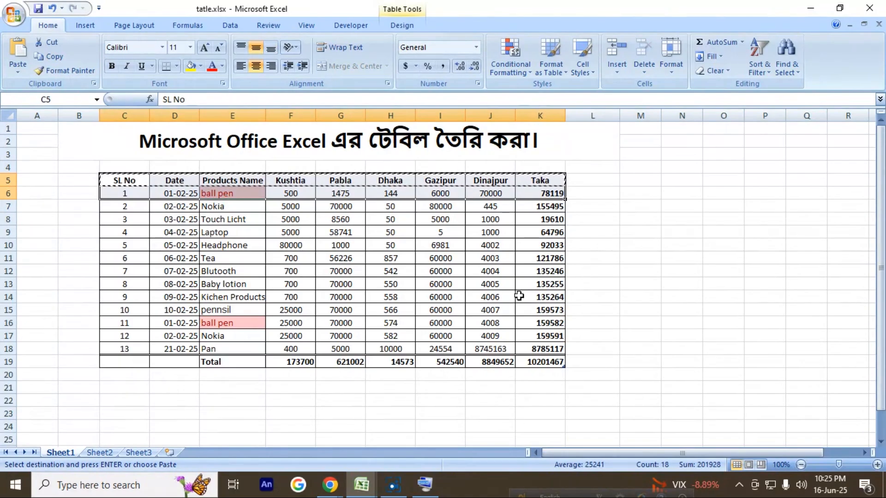
left_click(130, 396)
left_click(133, 390)
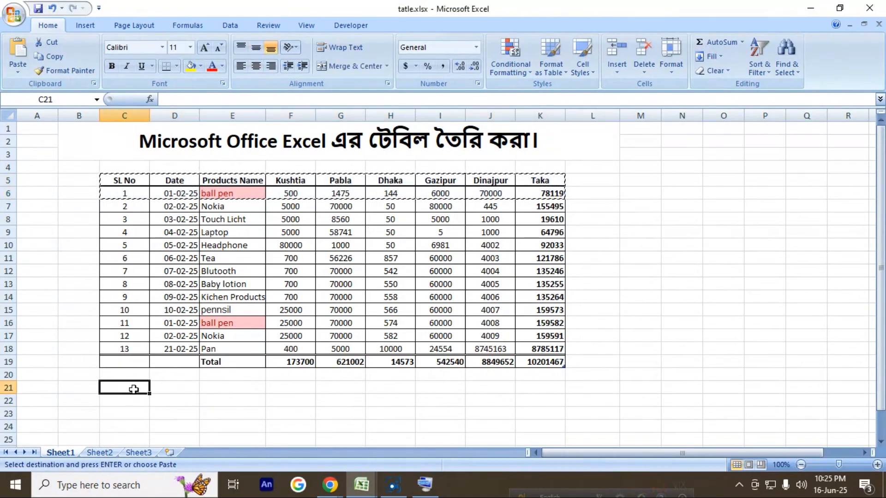
key("ctrl+c")
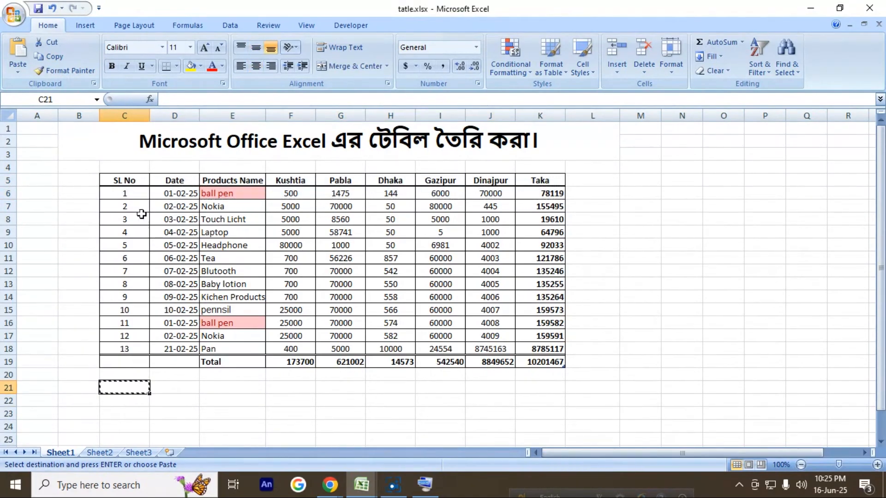
key("Return")
scroll(129, 185, "down", 2)
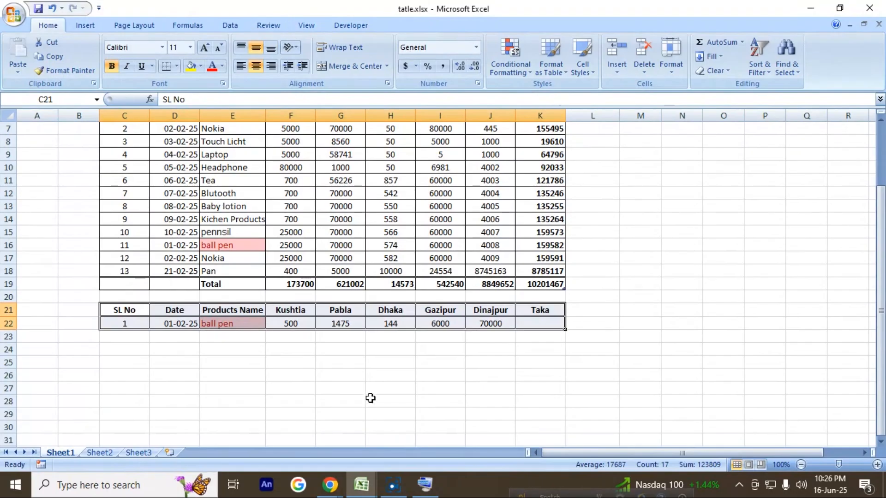
Step: Add filter arrows to the copied header row in row 21
left_click(328, 337)
left_click(333, 313)
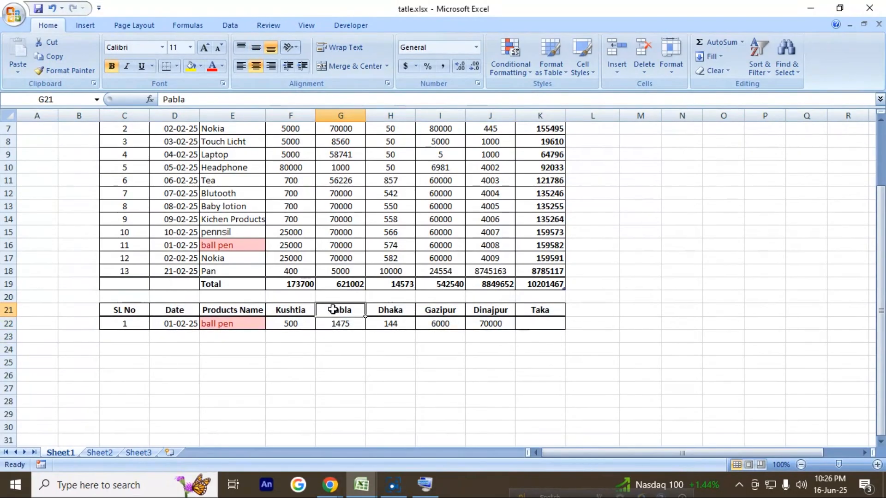
left_click(235, 25)
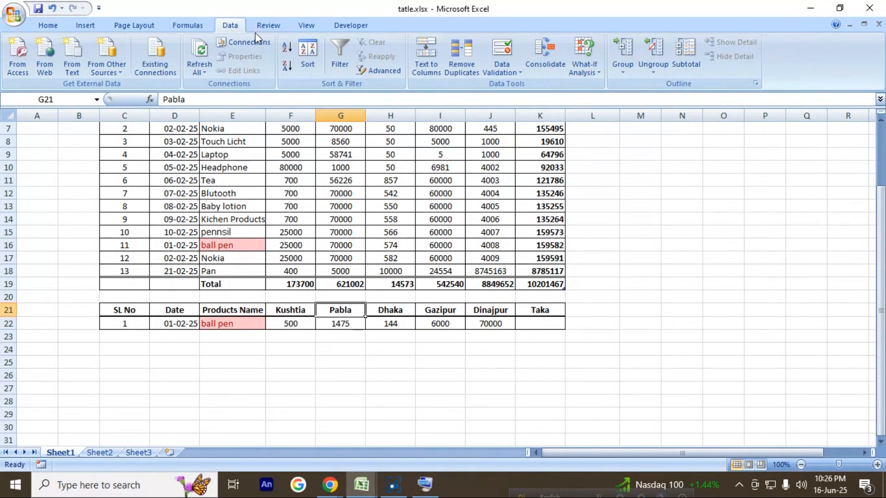
left_click(338, 50)
left_click(526, 323)
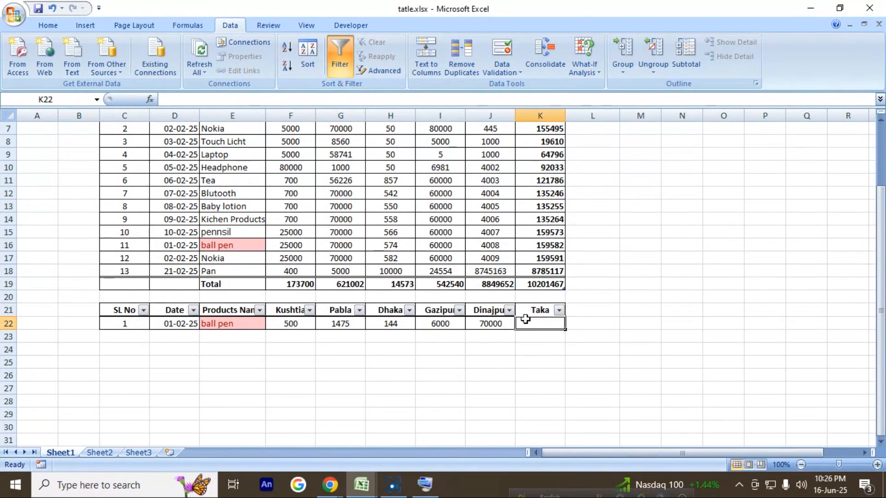
key("Right")
key("Right")
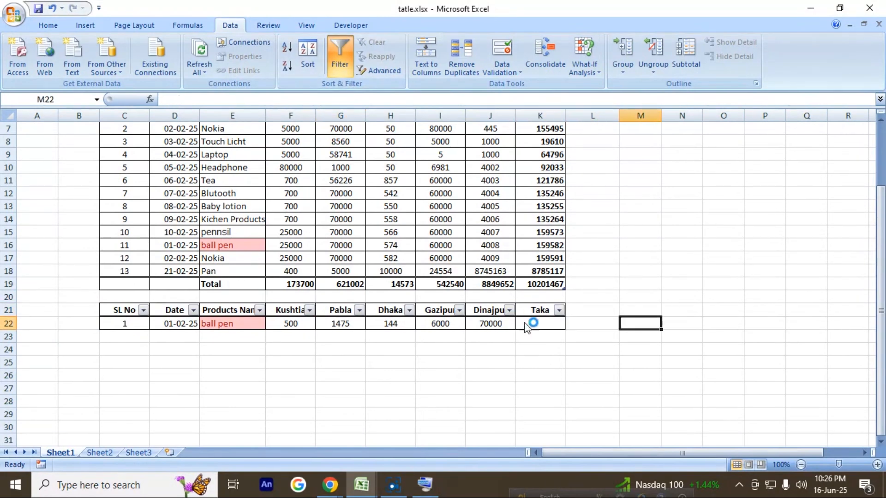
left_click(507, 324)
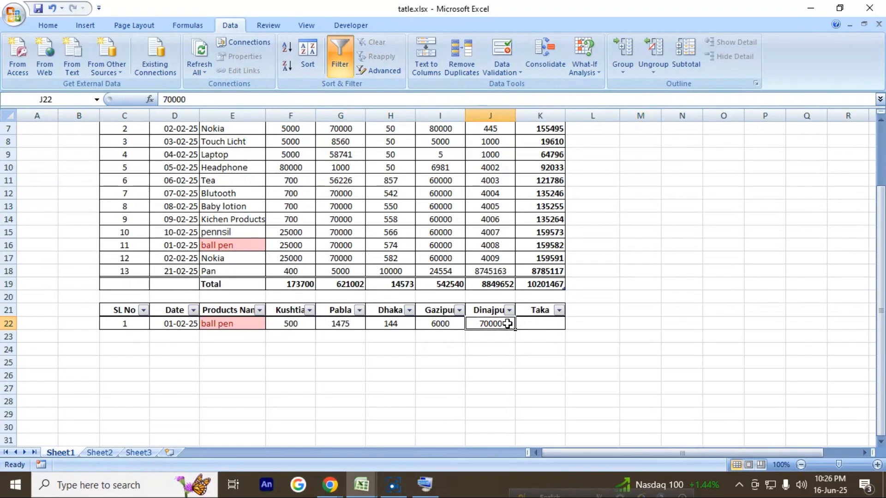
Step: Clear the values from the copied product row C22:J22, keeping the row empty below its header
left_click_drag(144, 319, 483, 323)
key("Delete")
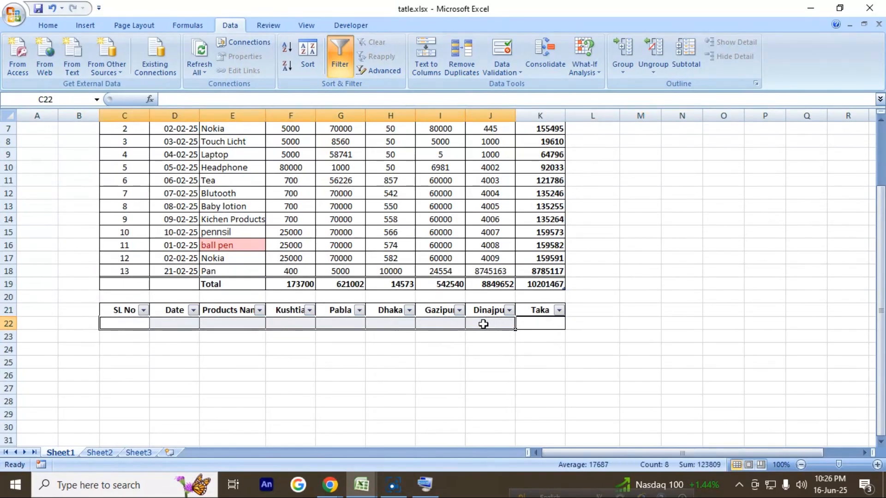
left_click(483, 324)
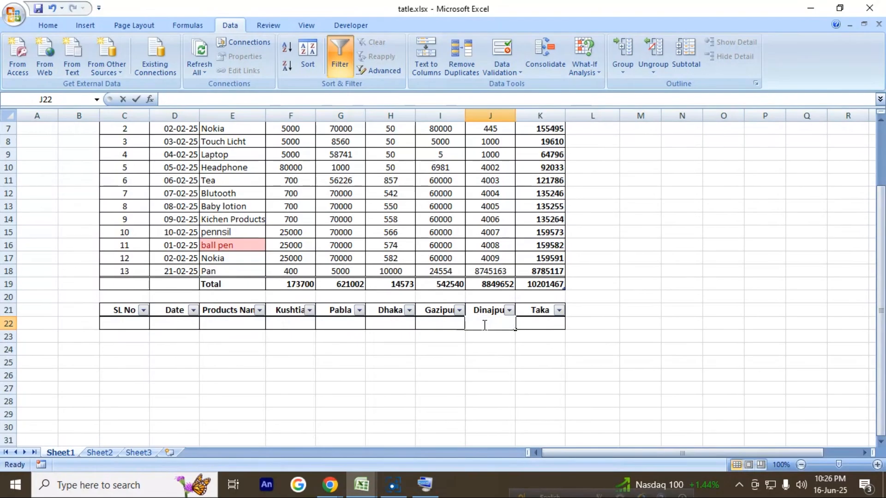
double_click(484, 325)
key("Right")
key("Right")
key("Right")
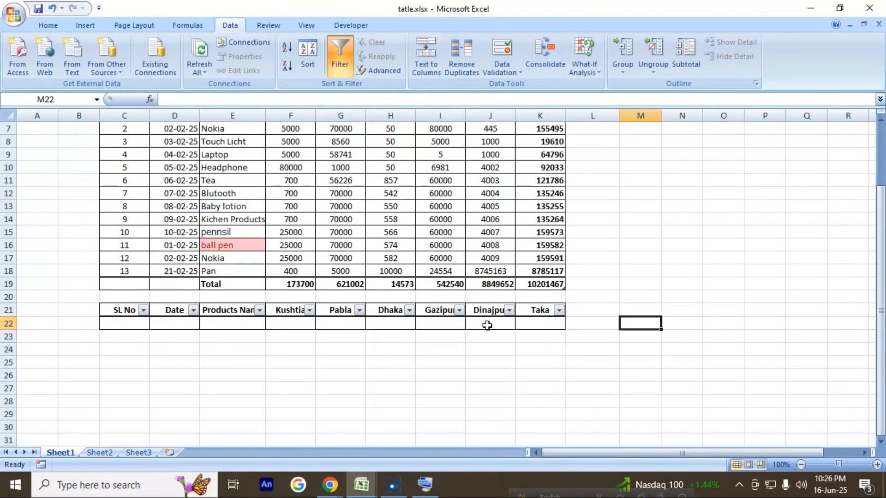
left_click(546, 327)
Step: Format the range C21:K22 as a table and give it the blue Medium style with a solid header row
left_click_drag(124, 310, 554, 318)
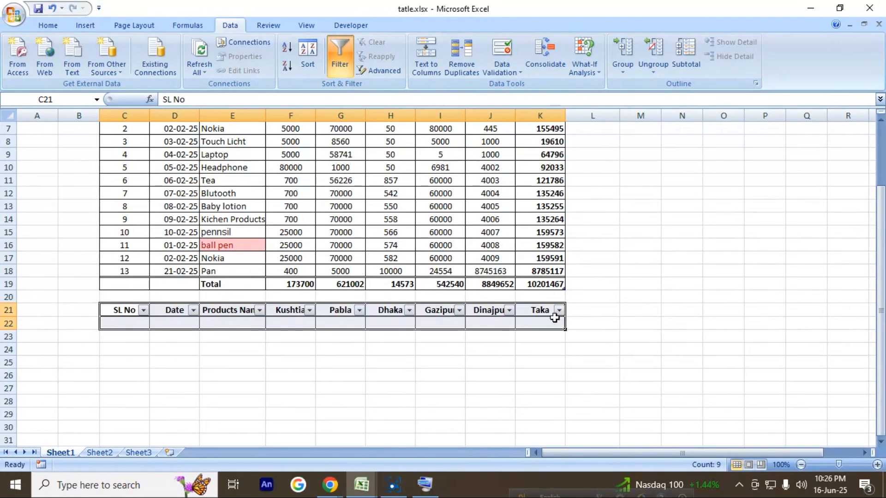
left_click(352, 26)
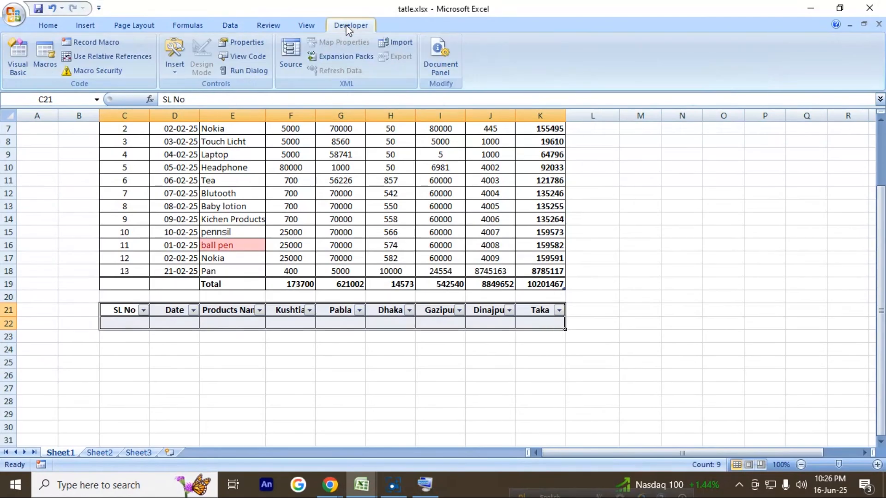
left_click(307, 27)
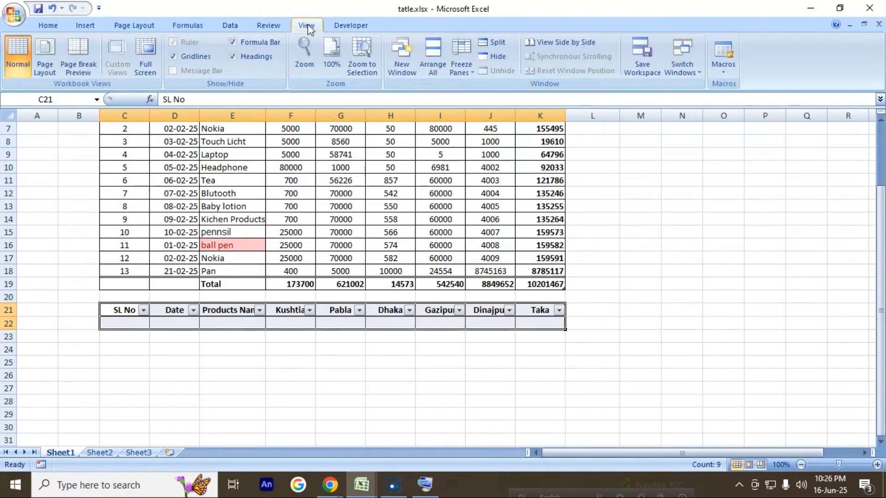
left_click(255, 26)
left_click(226, 24)
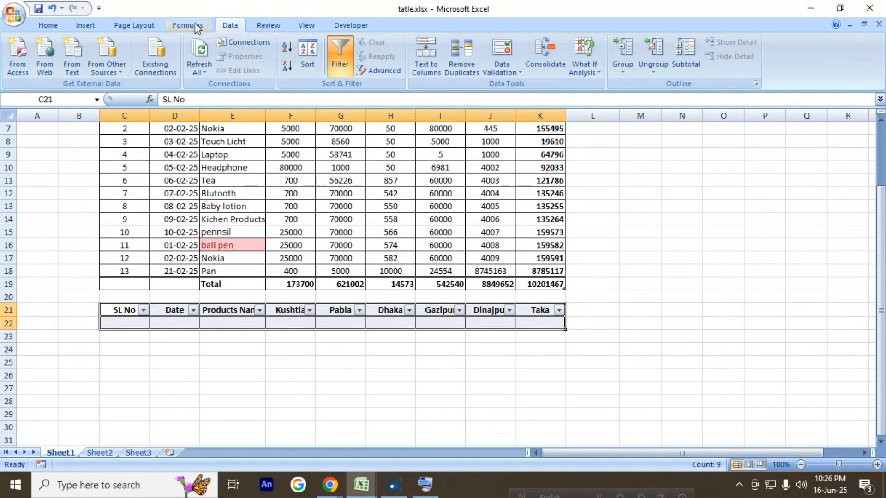
left_click(42, 22)
scroll(419, 304, "up", 1)
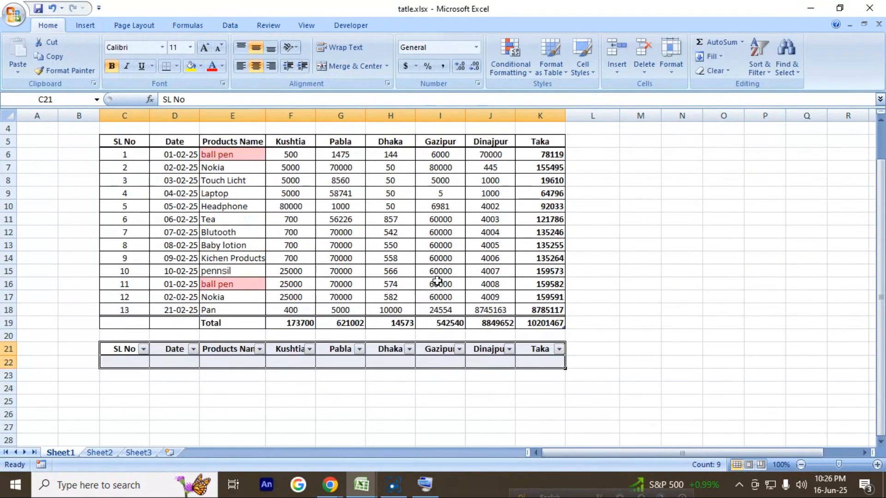
left_click(564, 61)
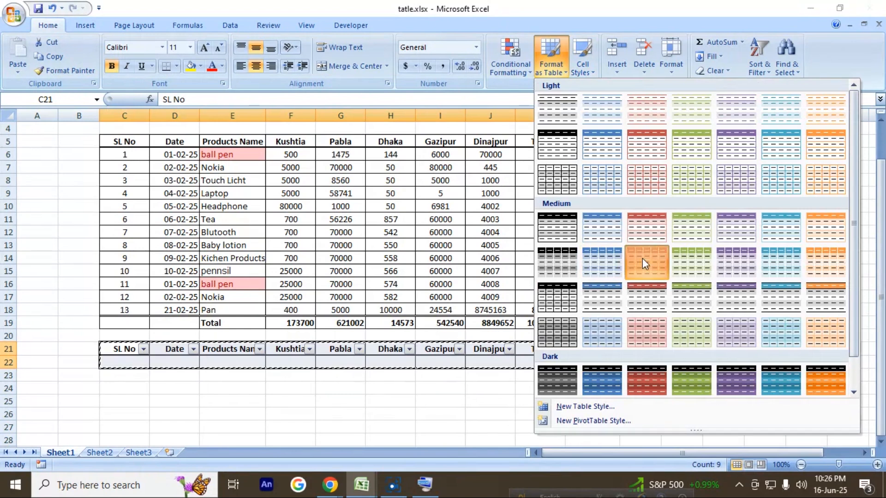
left_click(643, 259)
left_click(646, 208)
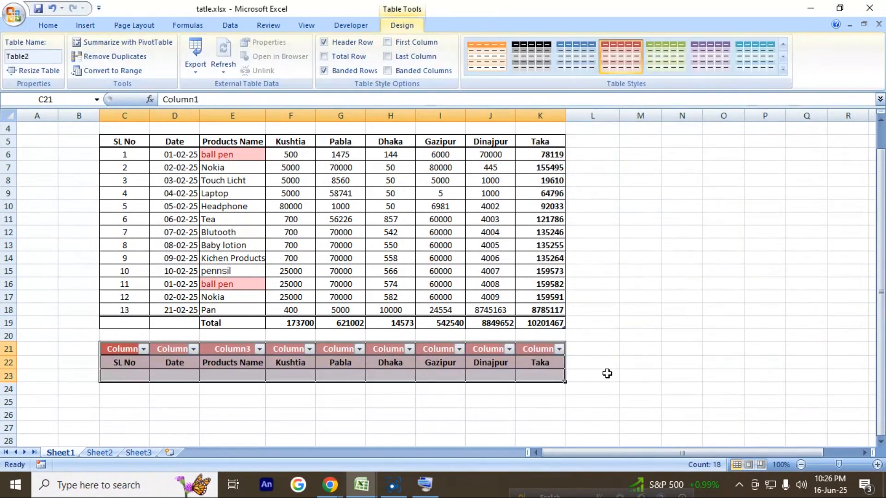
left_click(605, 375)
left_click(505, 377)
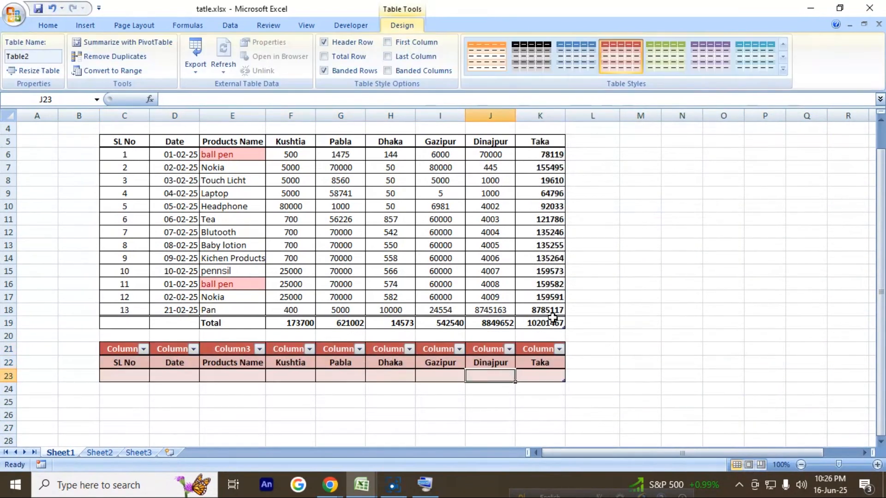
left_click(569, 54)
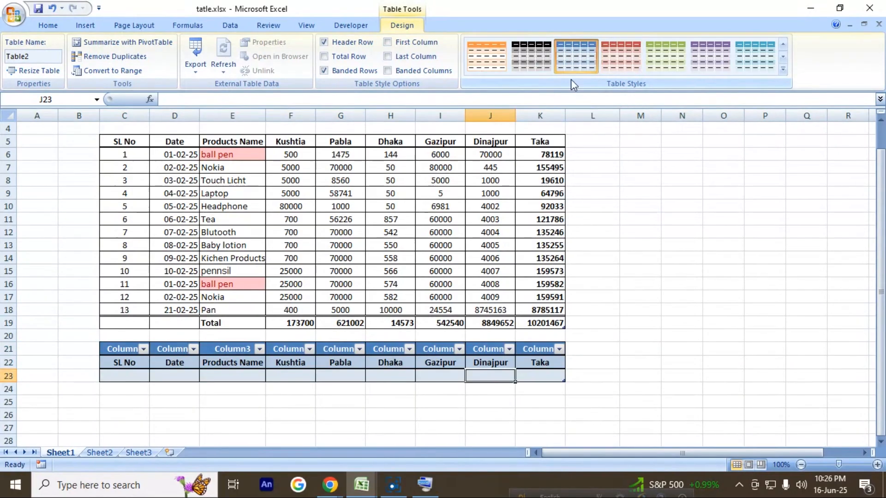
Step: Extend the lower table with two more blank rows, down to row 25
left_click(529, 379)
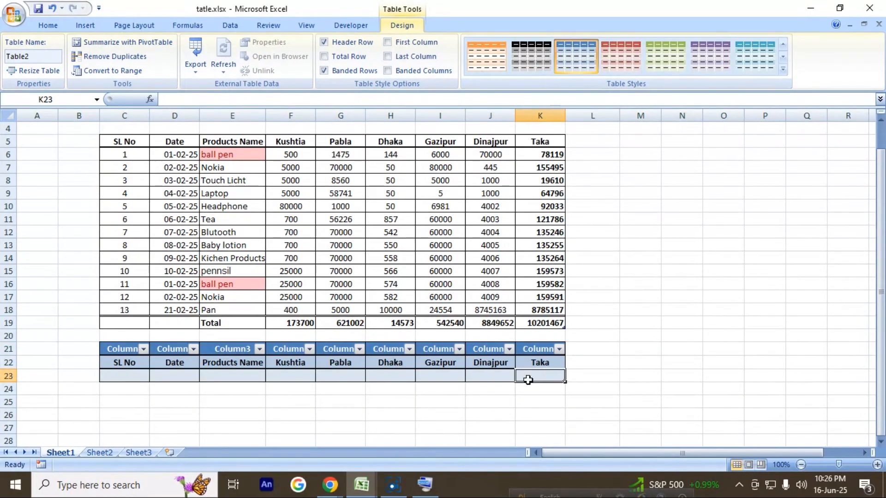
key("Tab")
key("Tab")
key("Tab")
key("Tab")
key("Tab")
key("Tab")
key("Tab")
key("Tab")
key("Tab")
key("Tab")
key("Tab")
key("Tab")
key("Tab")
key("Tab")
key("Tab")
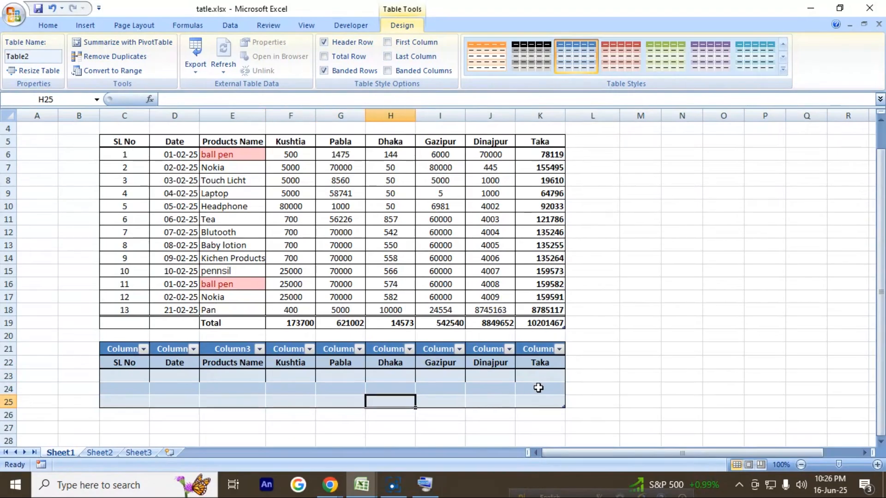
Step: Try the blue Light table style with full grid borders on the product table C5:K19
left_click_drag(110, 349, 518, 405)
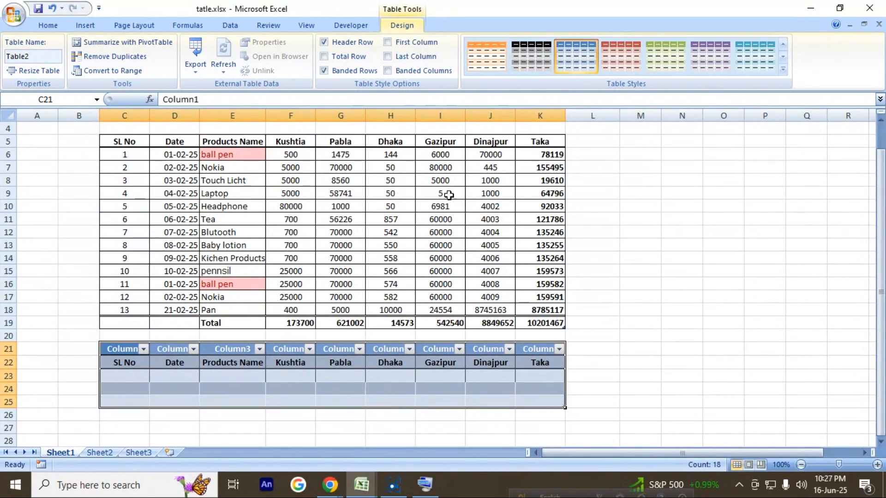
left_click(344, 193)
left_click_drag(125, 141, 544, 323)
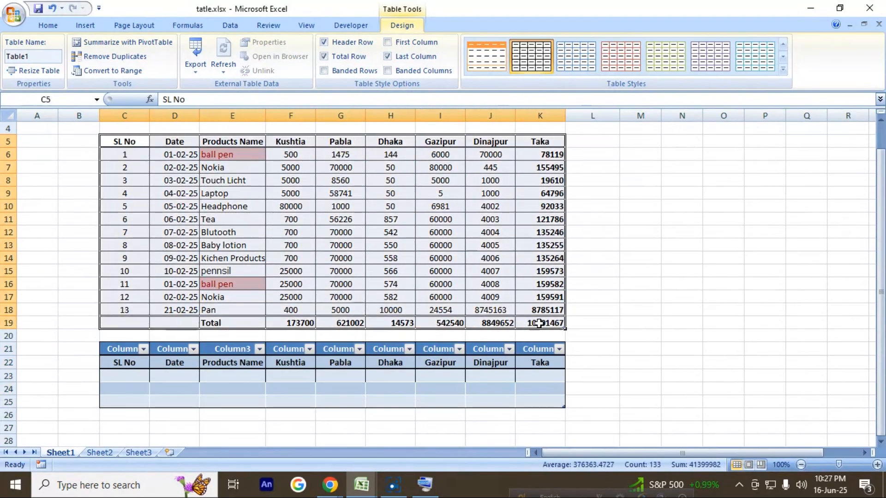
left_click(572, 57)
Step: Add two blank rows above the Total row of the product table
left_click(508, 310)
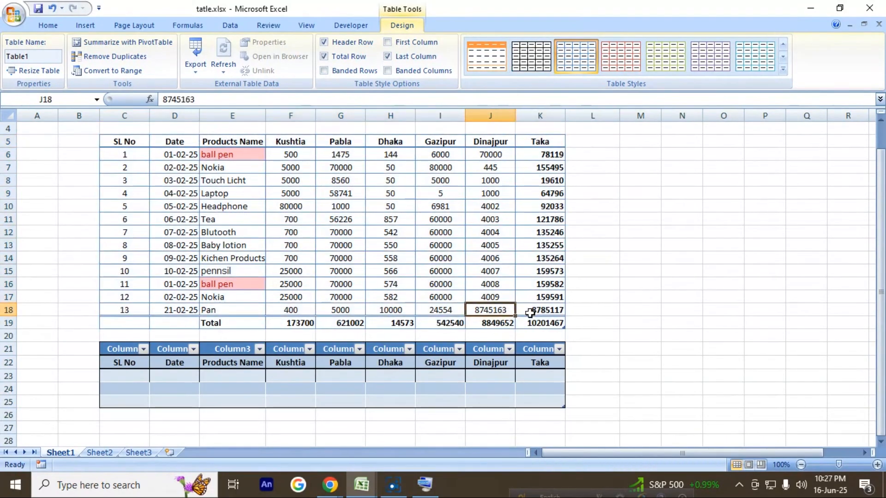
left_click(529, 310)
key("Tab")
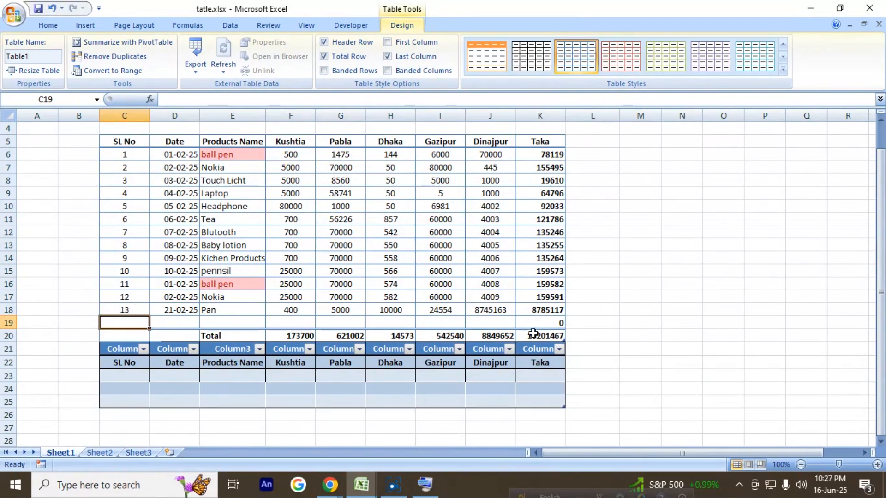
key("Tab")
key("Tab")
key("Tab")
key("Tab")
key("Tab")
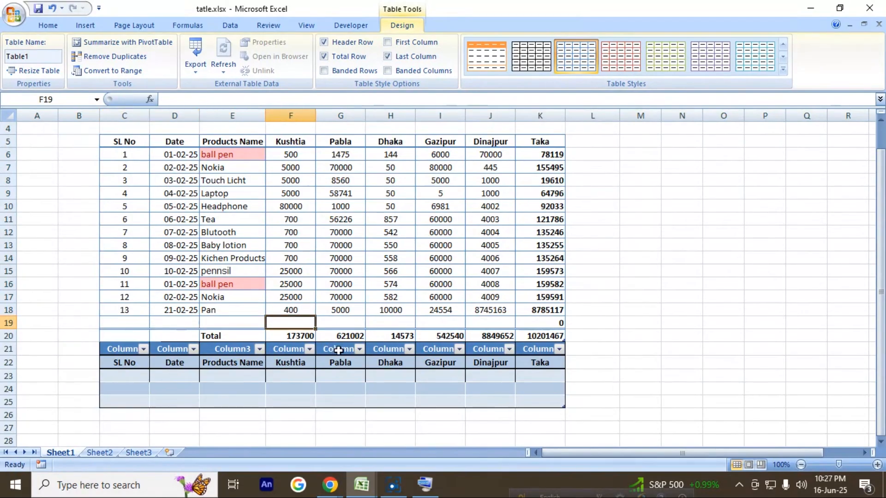
key("Tab")
key("Tab")
key("Tab")
key("Tab")
key("Tab")
key("Tab")
key("Tab")
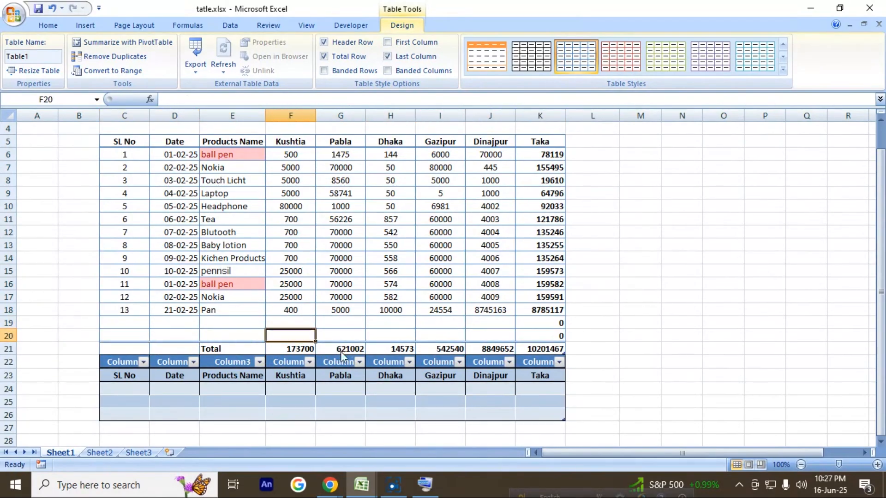
Step: Undo the two added rows and the blue table style on the product table
key("ctrl+z")
key("ctrl+z")
key("ctrl+z")
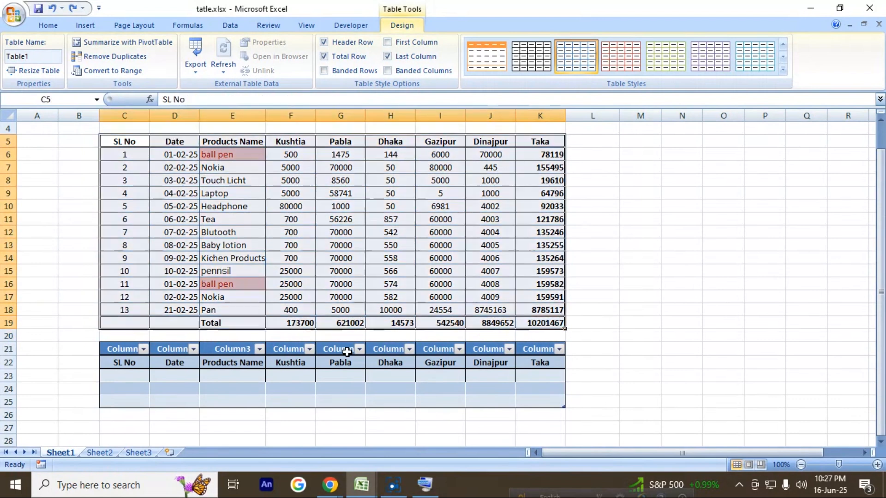
Step: Enter "ab" in cell C20, in the empty row between the two tables
left_click(375, 336)
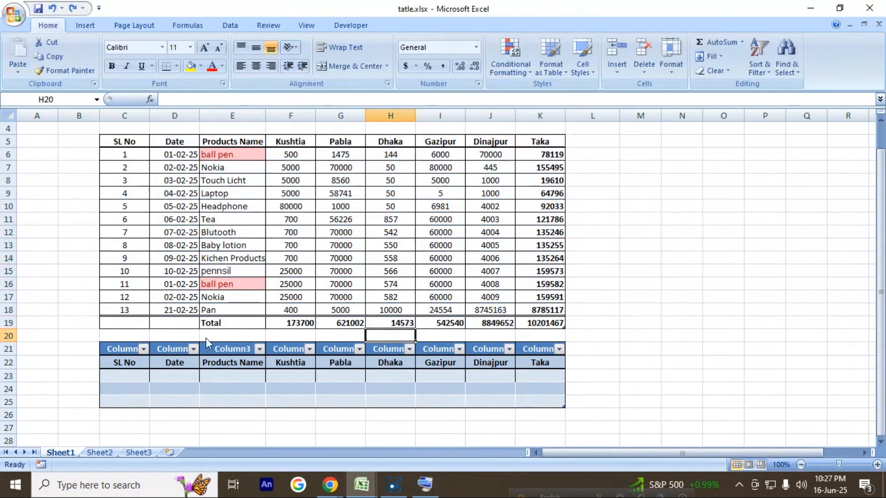
left_click(139, 335)
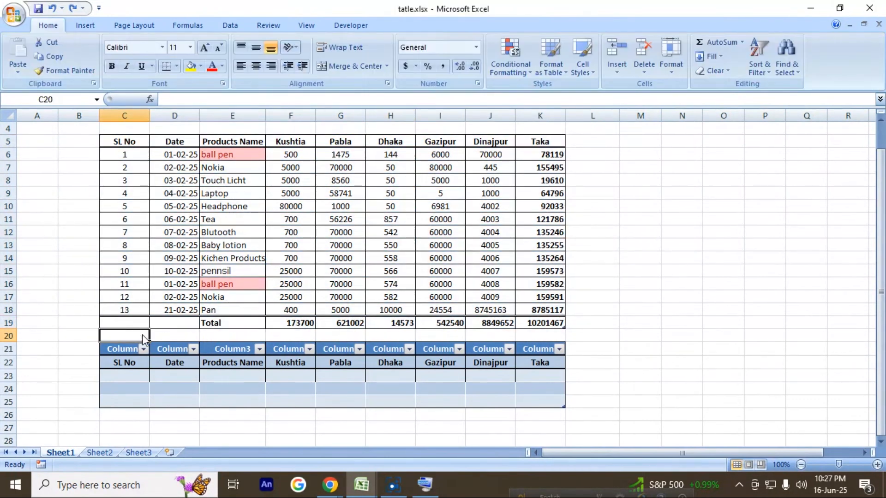
type("ab")
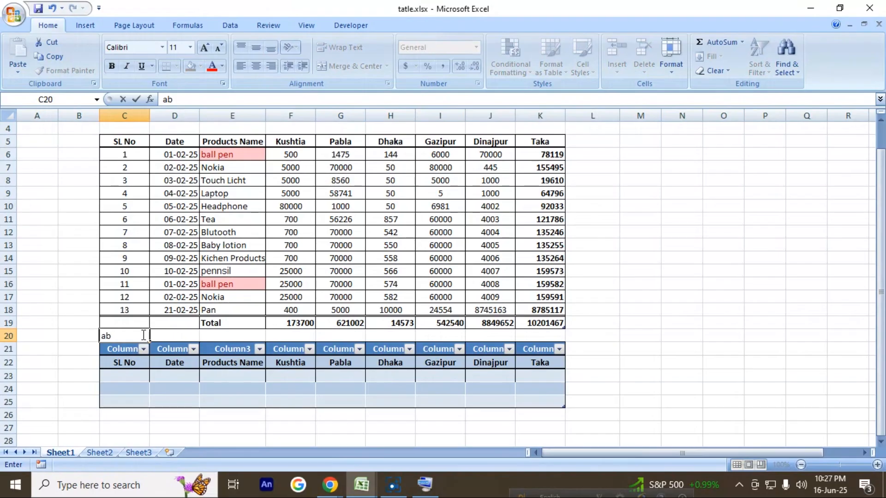
left_click(153, 362)
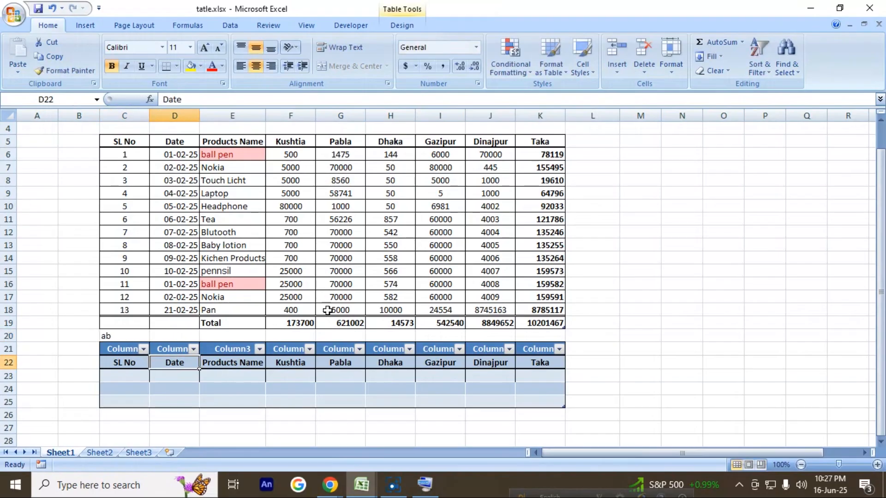
left_click(133, 333)
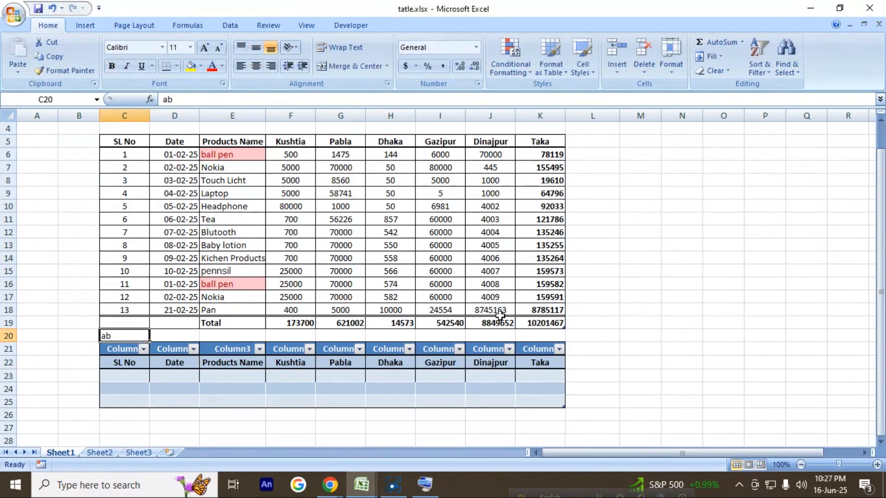
Step: Add six blank rows above the product table's Total row, from row 19 through row 24
left_click(516, 314)
key("Tab")
key("Tab")
key("Tab")
key("Tab")
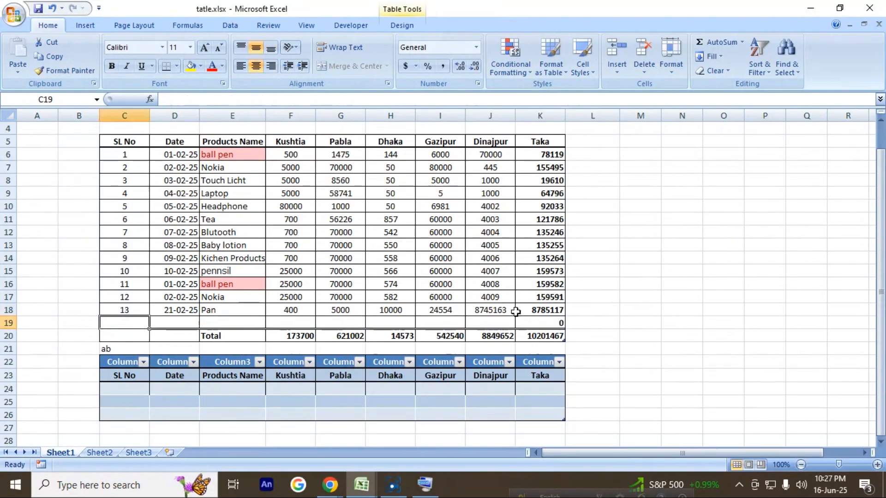
key("Tab")
key("Tab")
key("Tab")
key("Tab")
key("Tab")
key("Tab")
key("Tab")
key("Tab")
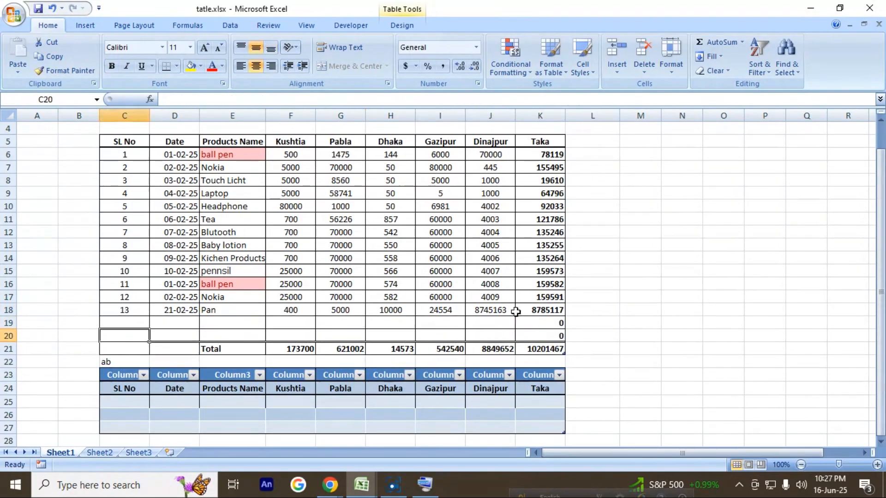
key("Tab")
key("Tab")
key("Tab")
key("Tab")
key("Tab")
key("Tab")
key("Tab")
key("Tab")
key("Tab")
key("Tab")
key("Tab")
key("Tab")
key("Tab")
key("Tab")
key("Tab")
key("Tab")
key("Tab")
key("Tab")
key("Tab")
key("Tab")
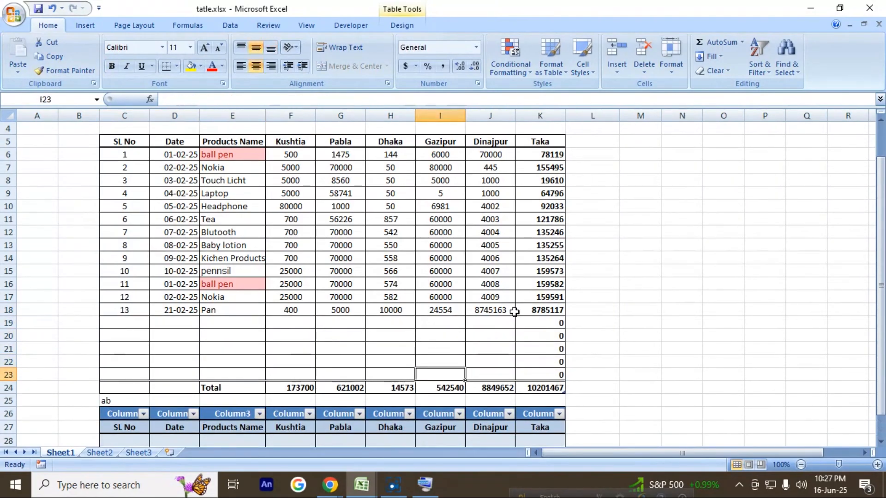
Step: Apply the black Light table style with full grid borders to the lower table C27:K31
scroll(512, 312, "down", 1)
left_click_drag(129, 314, 539, 359)
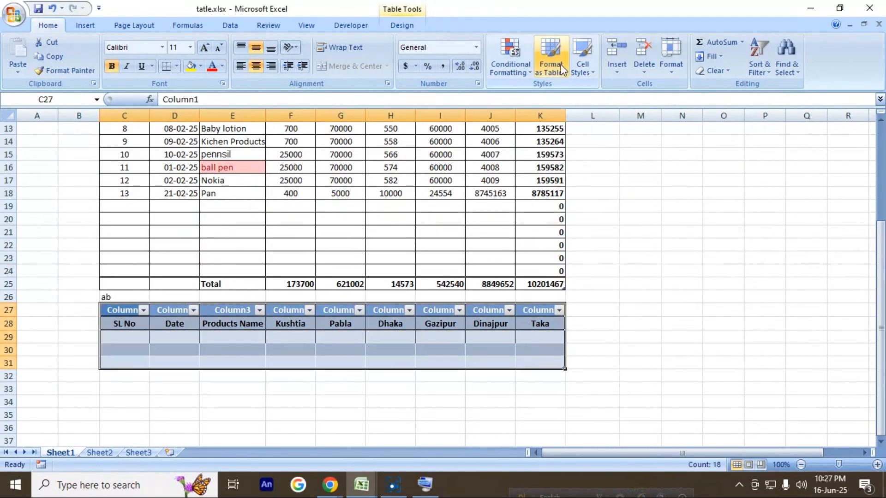
left_click(403, 28)
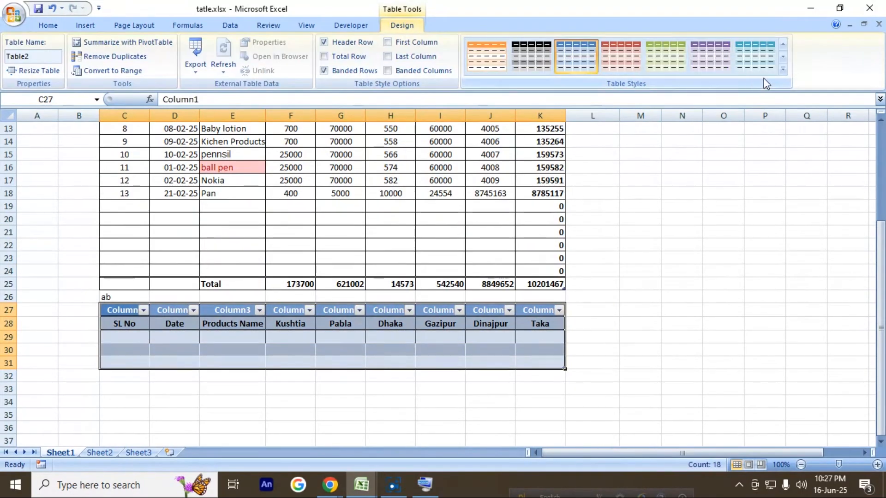
left_click(783, 69)
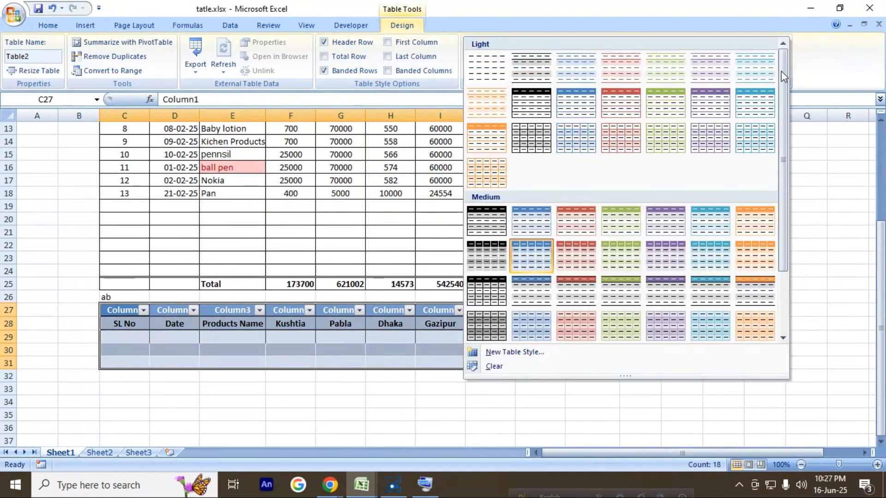
left_click(549, 129)
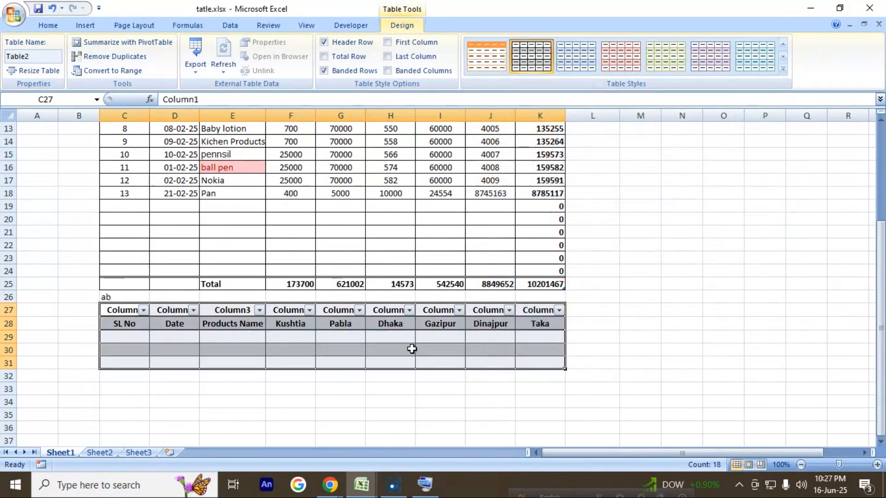
Step: Clear the "ab" text from cell C26 and select the lower table's header row C27:K27
left_click(120, 299)
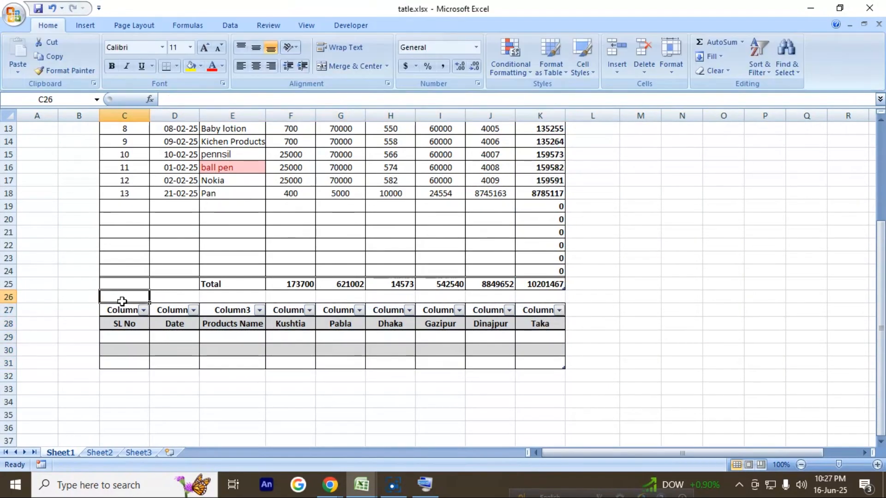
left_click_drag(125, 314, 542, 313)
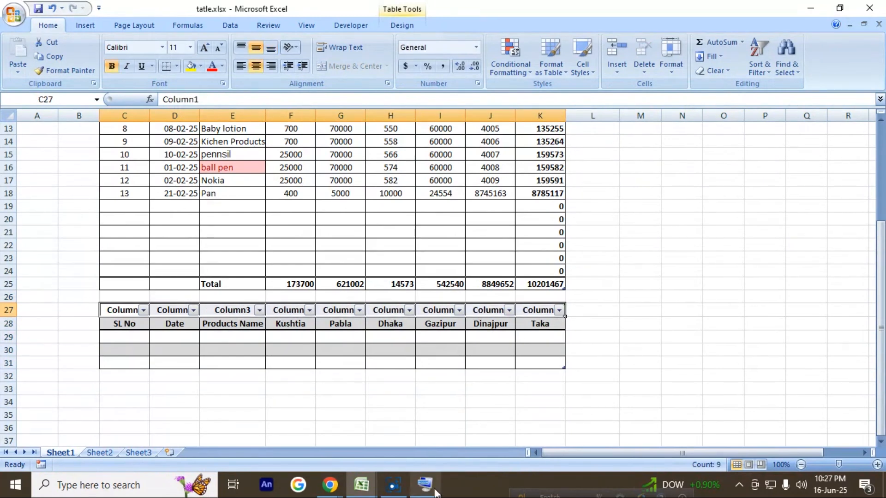
Step: Remove the filter arrows from the lower table's header row C27:K27 using the on-screen keyboard
left_click(425, 484)
left_click(349, 447)
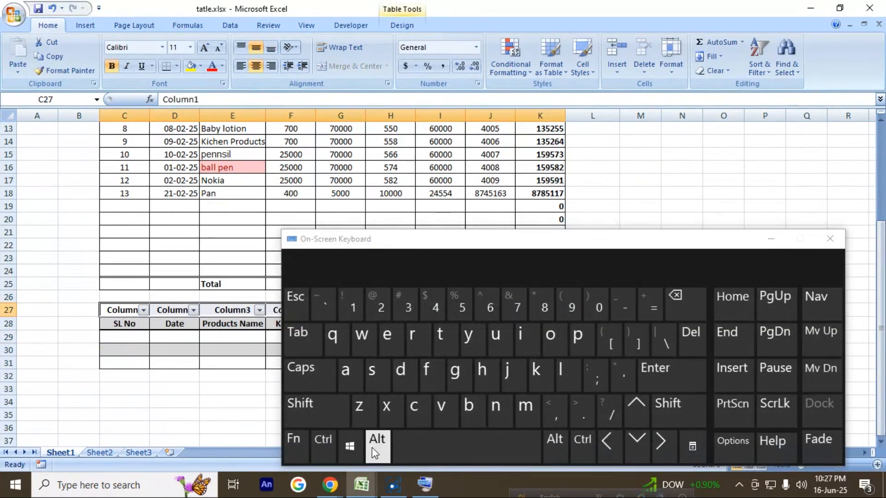
left_click(323, 443)
left_click(313, 409)
left_click(573, 375)
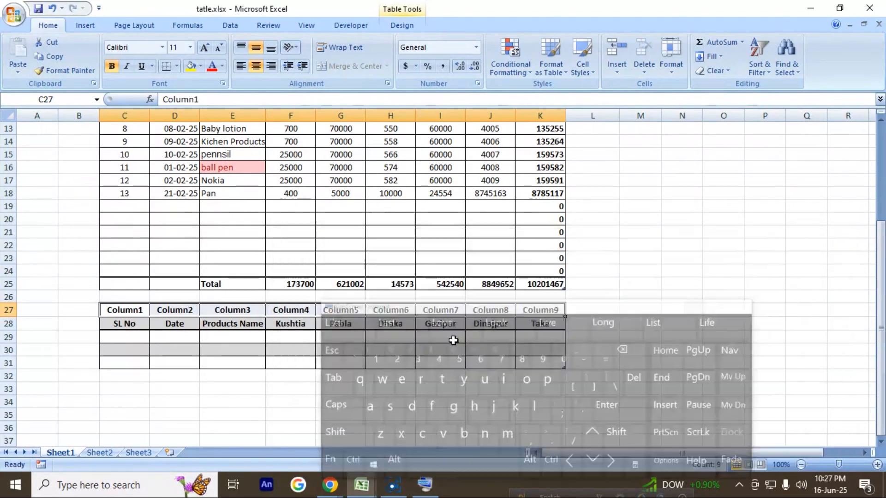
left_click(453, 340)
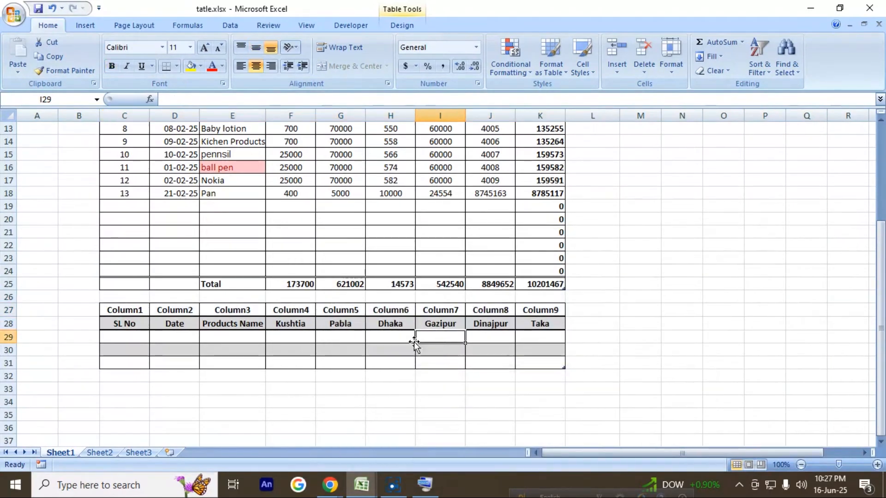
Step: Extend the lower table with five blank rows, from row 32 through row 36
left_click(349, 353)
left_click(529, 353)
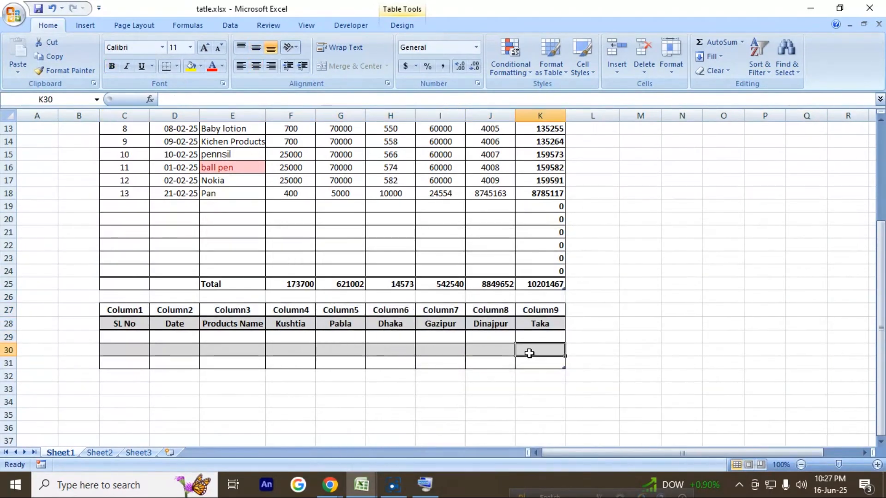
key("Tab")
key("Tab")
key("Tab")
key("Tab")
key("Tab")
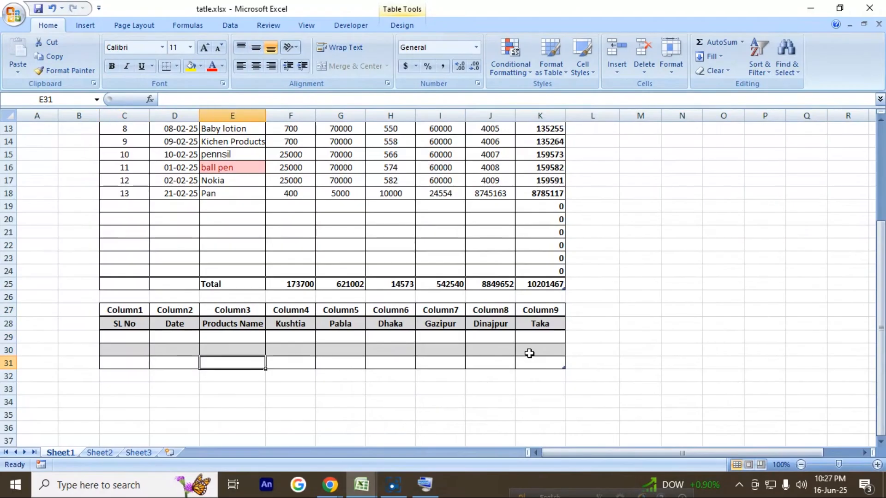
key("Tab")
key("Tab")
key("Tab")
key("Tab")
key("Tab")
key("Tab")
key("Tab")
key("Tab")
key("Tab")
key("Tab")
key("Tab")
key("Tab")
key("Tab")
key("Tab")
key("Tab")
key("Tab")
key("Tab")
key("Tab")
key("Tab")
key("Tab")
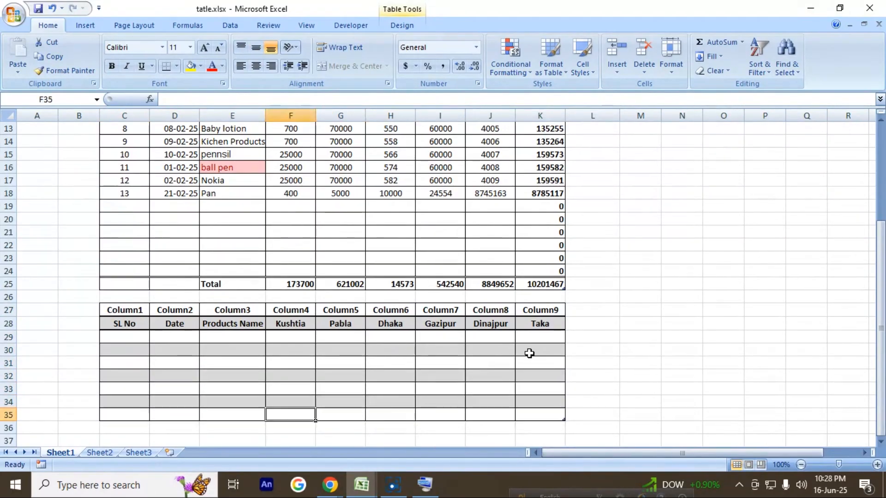
left_click(200, 299)
key("Right")
key("Right")
key("Right")
key("Right")
key("Right")
key("Right")
key("Right")
key("Right")
key("Right")
key("Right")
key("Right")
key("Right")
key("Right")
key("Right")
key("Right")
key("Right")
key("Right")
key("Right")
key("Right")
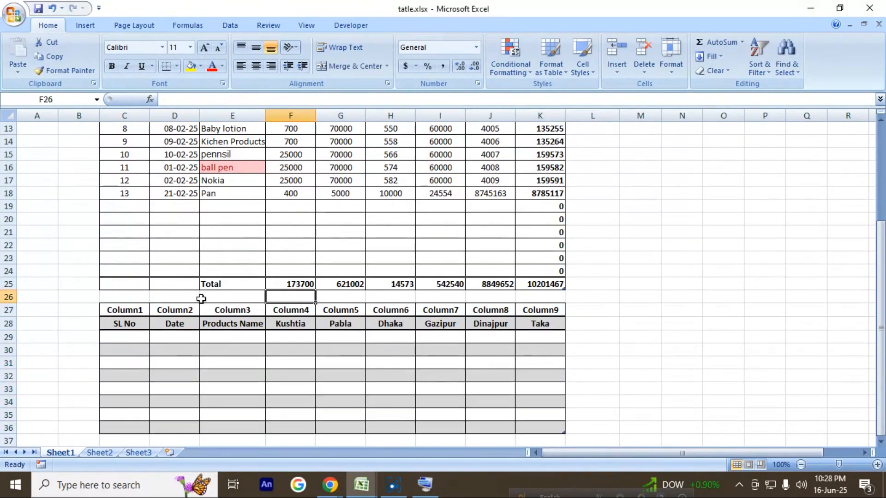
Step: Review the extended lower table and the product table above it, up to the sheet's title
scroll(289, 333, "up", 4)
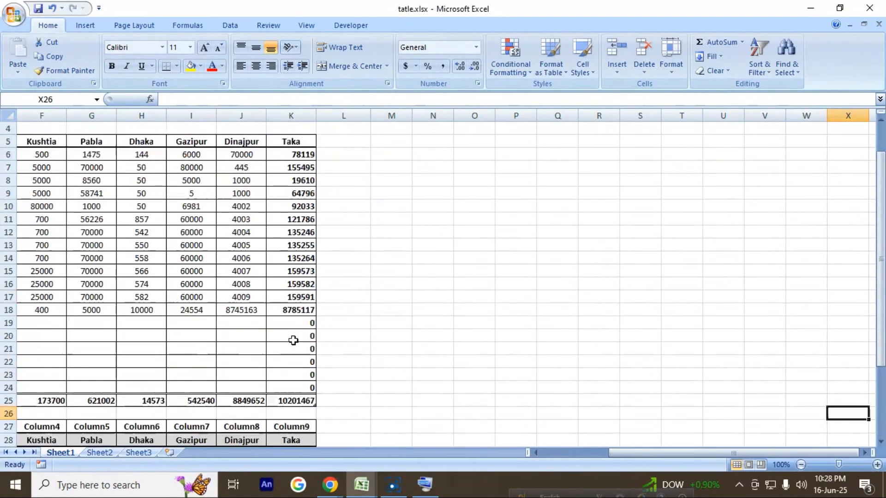
scroll(293, 340, "down", 5)
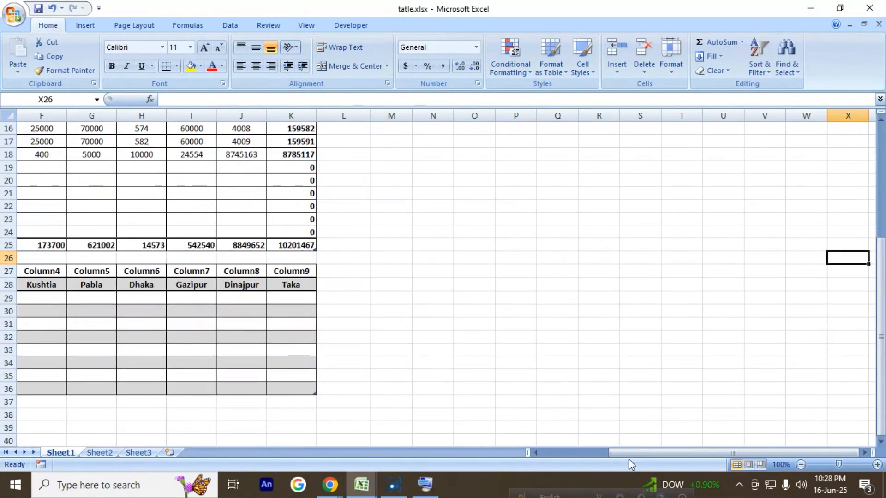
left_click_drag(629, 452, 563, 453)
left_click(357, 361)
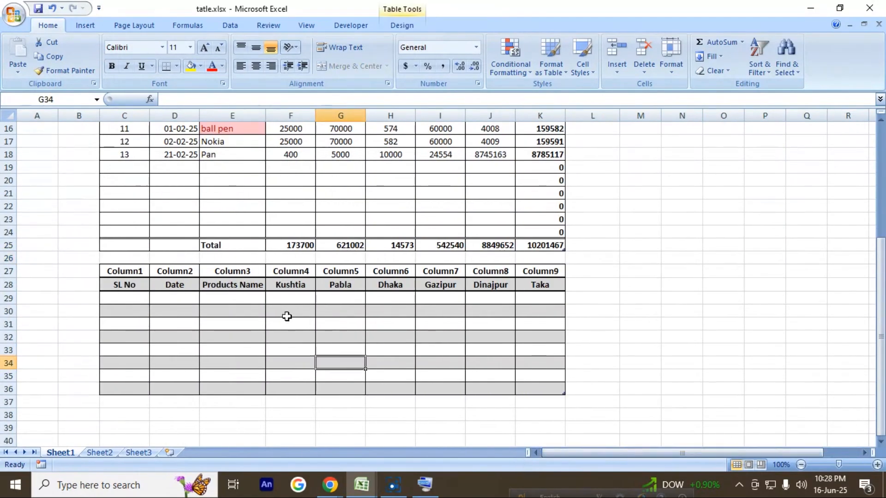
scroll(287, 316, "up", 1)
left_click(228, 300)
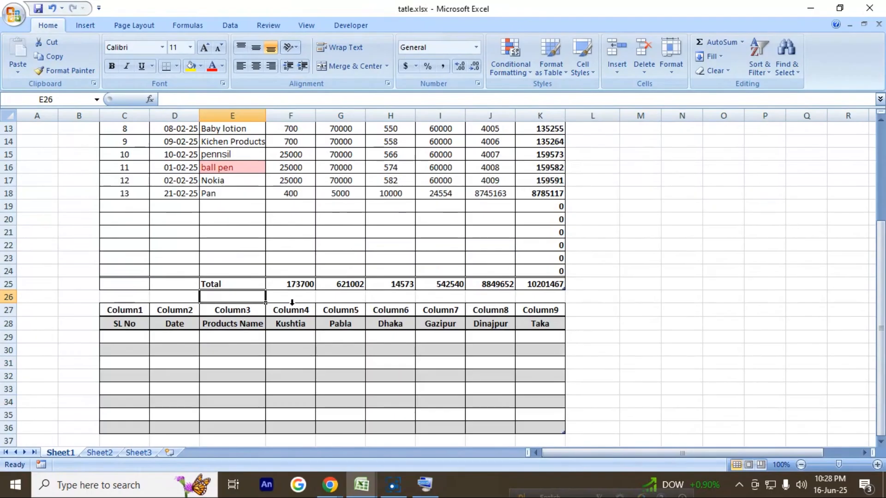
scroll(358, 310, "up", 4)
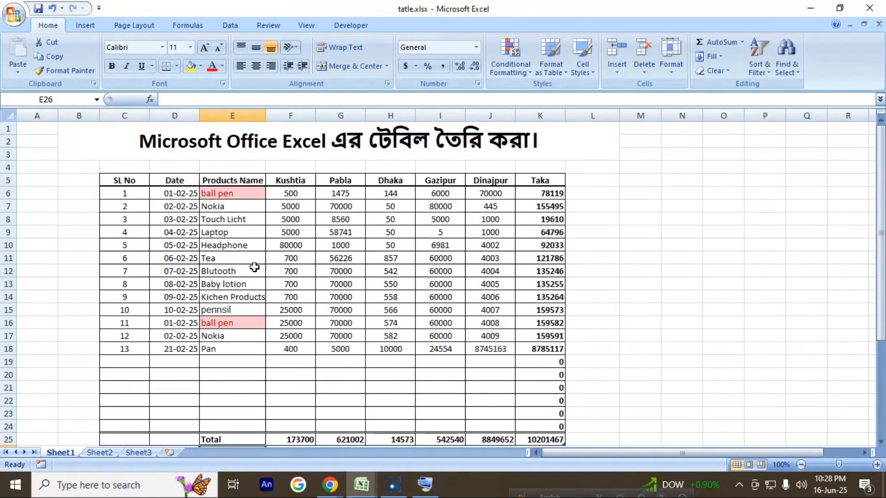